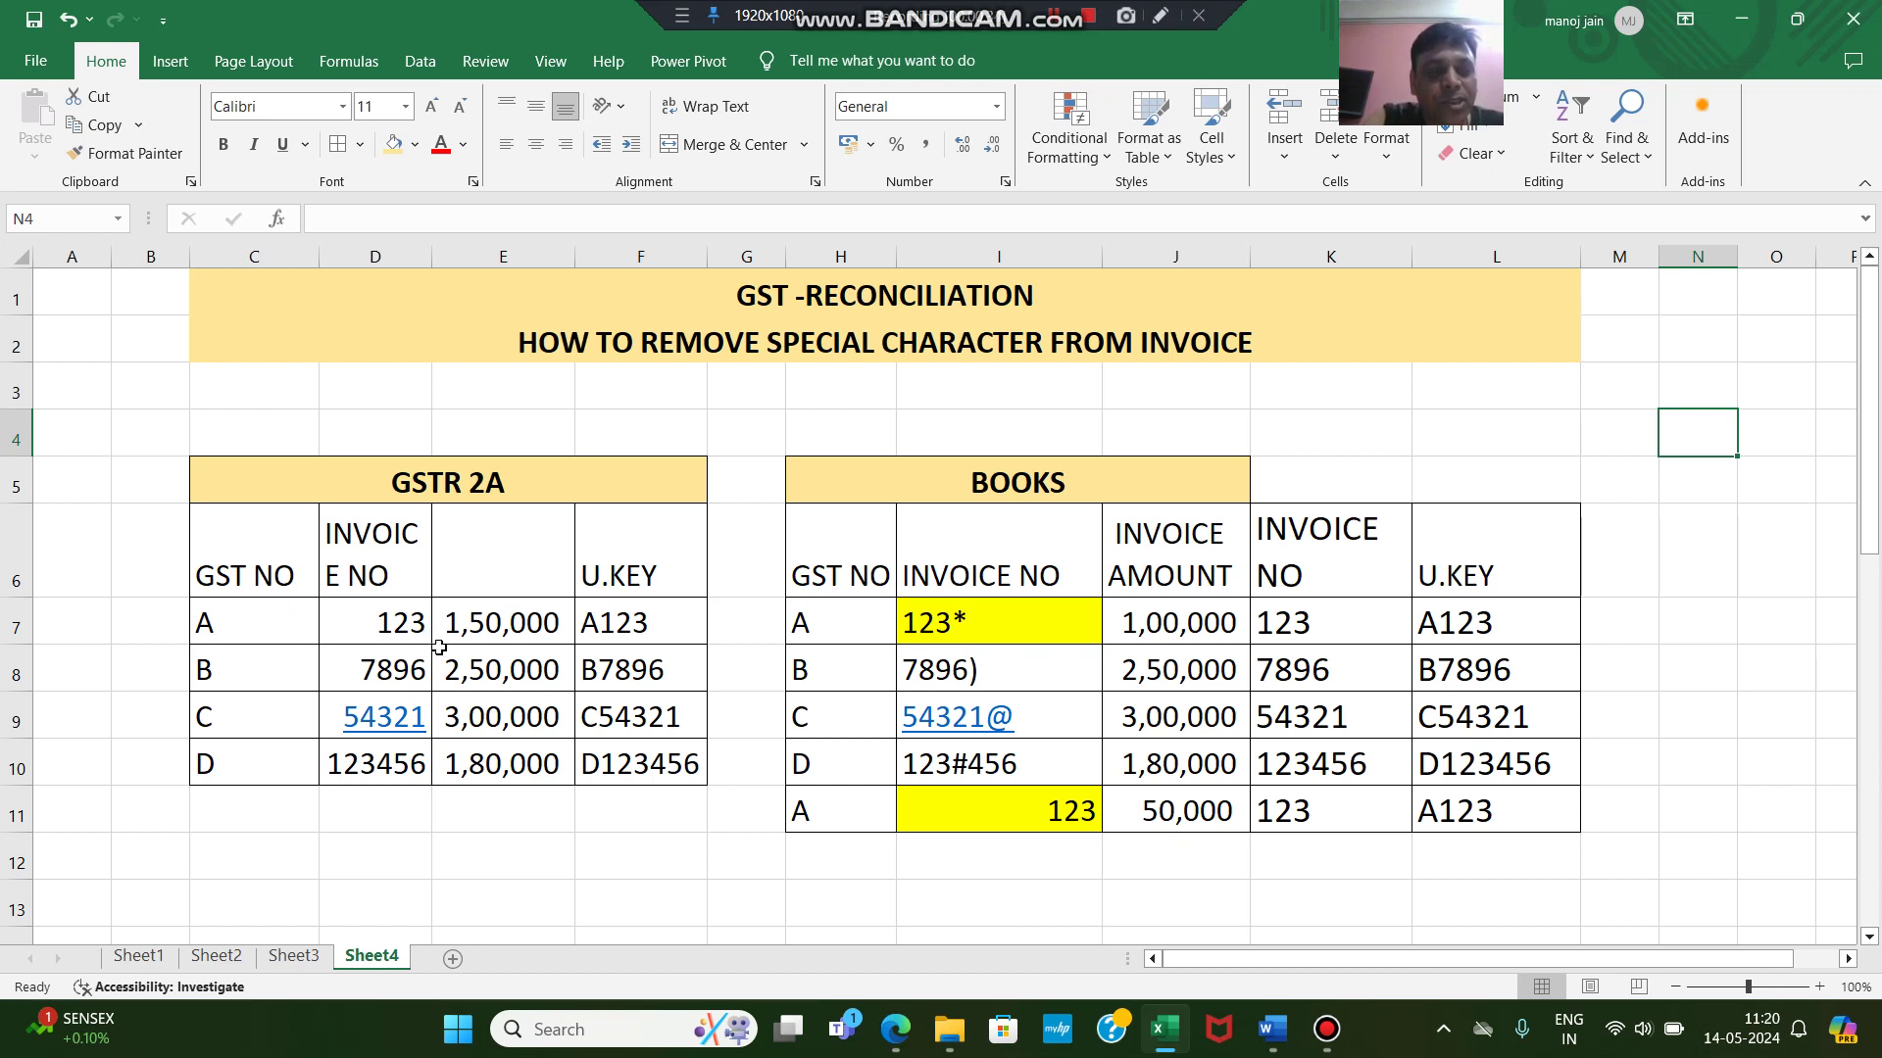
# Step: Compare the two yellow-highlighted invoice numbers for GST NO A in the BOOKS table, cells I7 and I11
pyautogui.click(1026, 628)
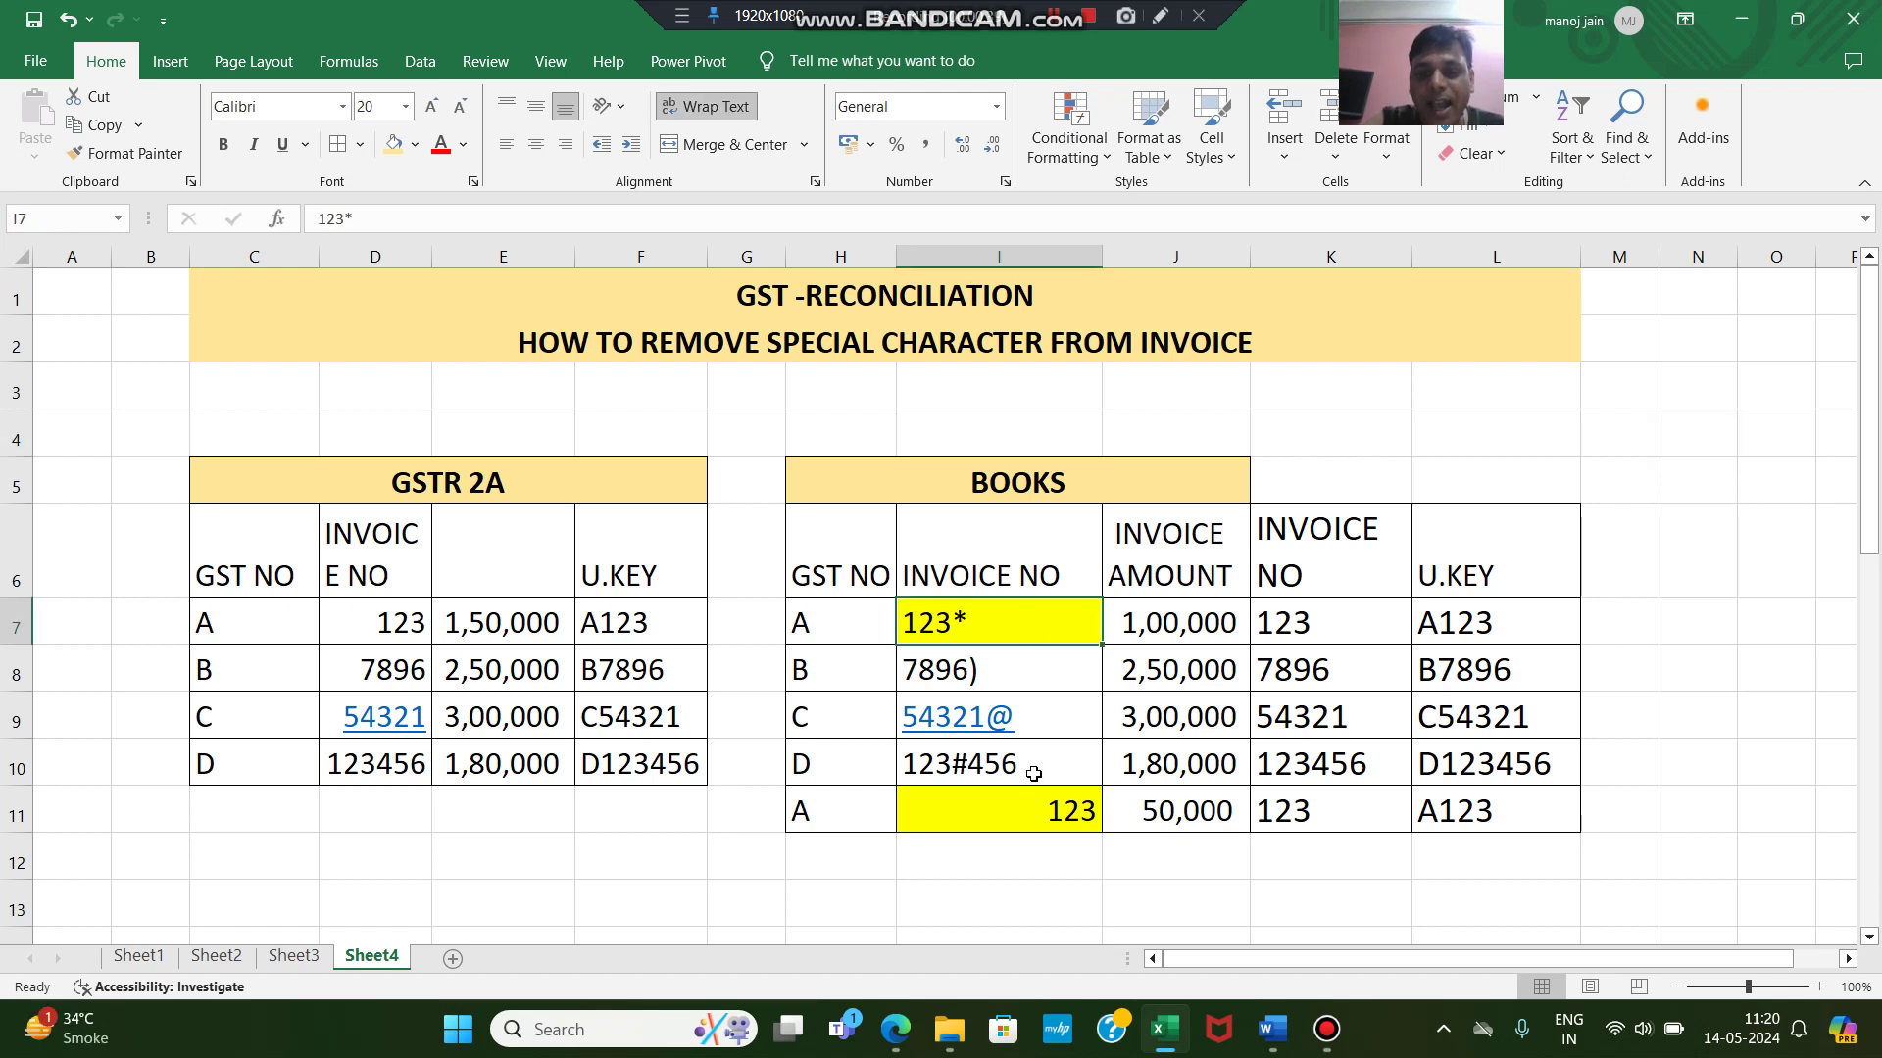
pyautogui.keyDown('ctrl'); pyautogui.click(1014, 814); pyautogui.keyUp('ctrl')
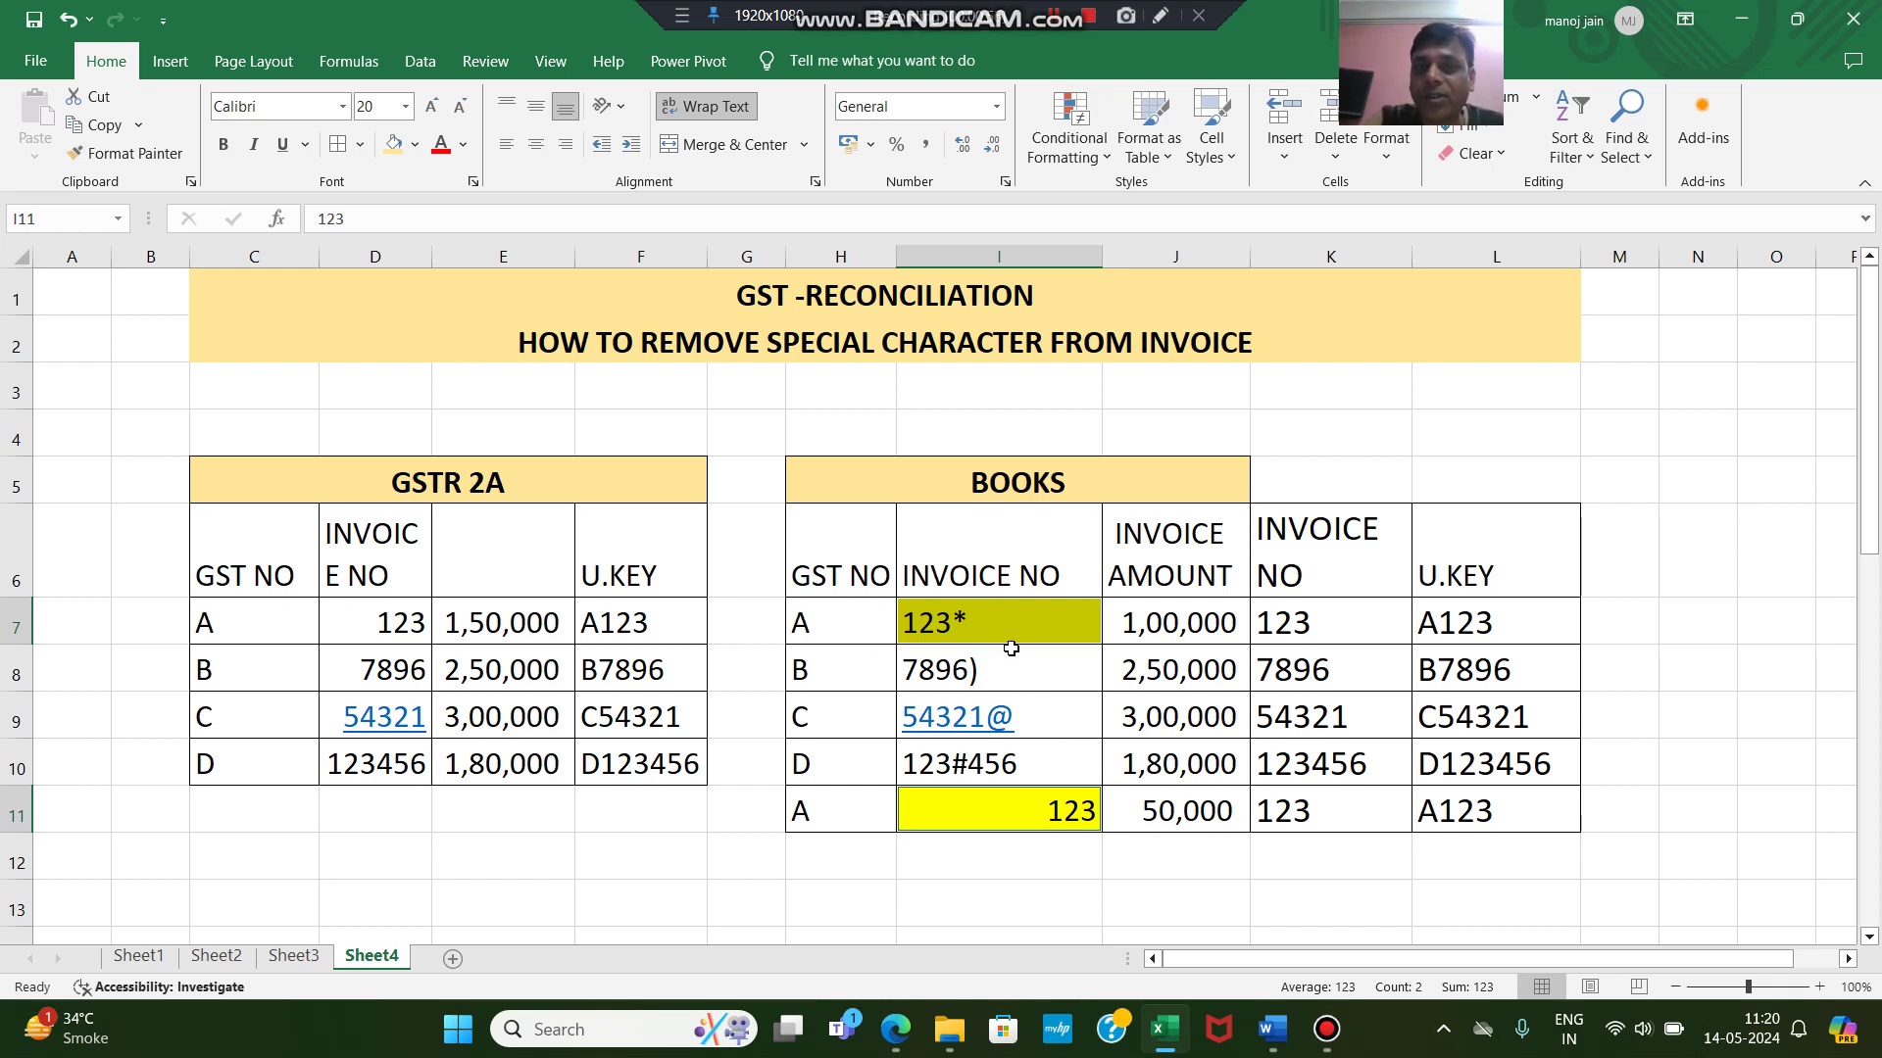
pyautogui.click(1012, 856)
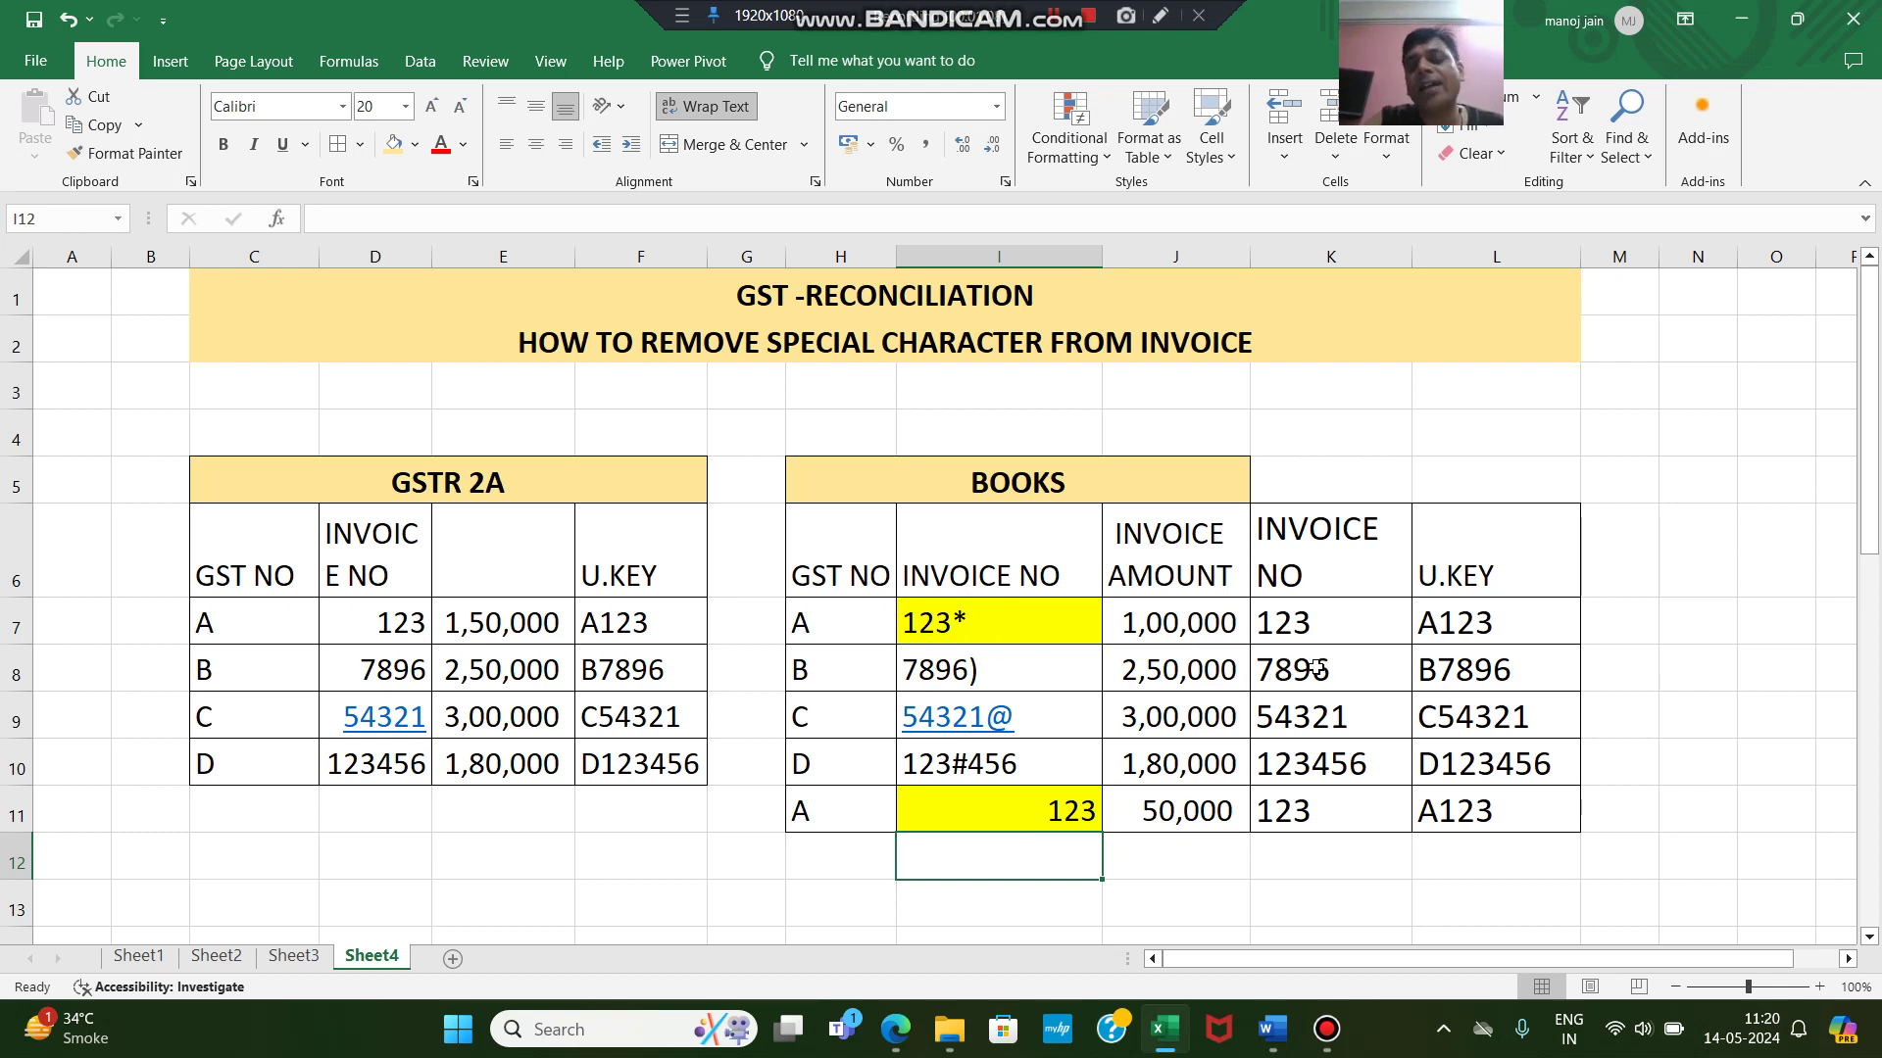
# Step: Examine the SUBSTITUTE formula in K7 that strips the asterisk from the first BOOKS invoice number
pyautogui.click(1323, 614)
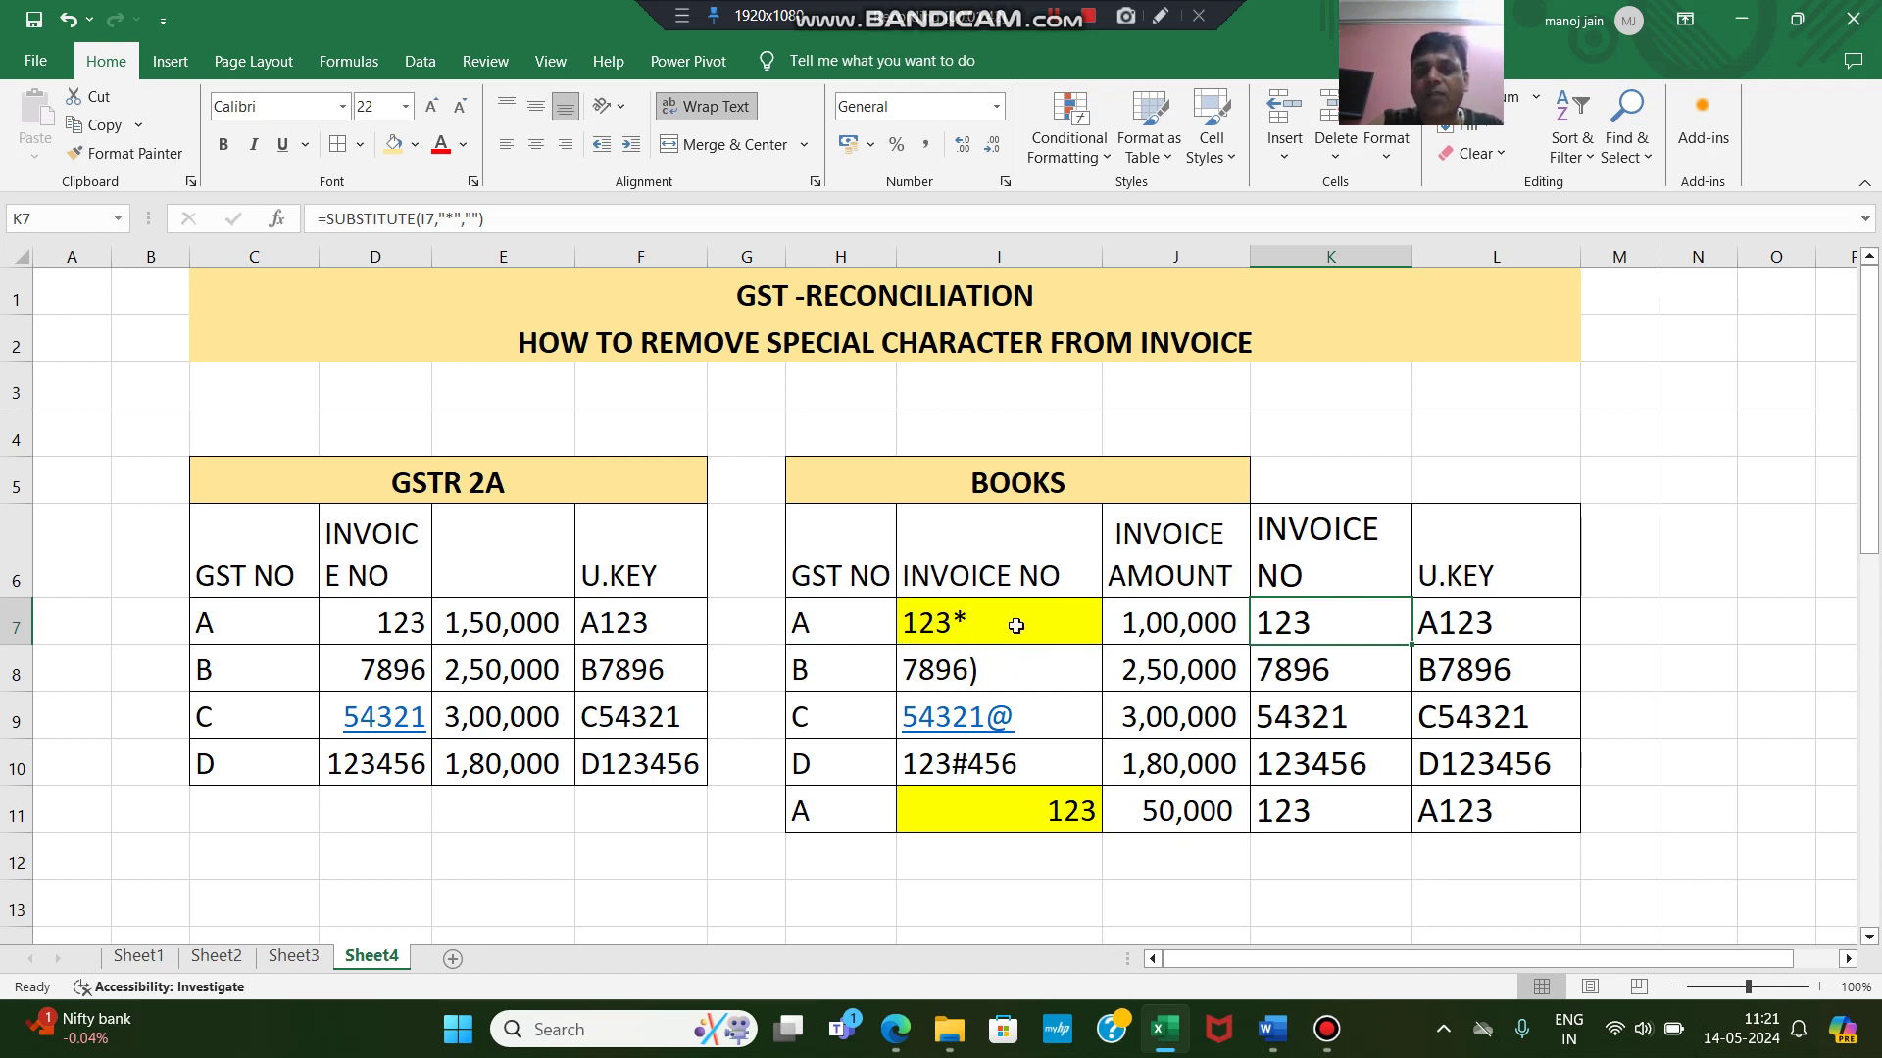
pyautogui.click(450, 221)
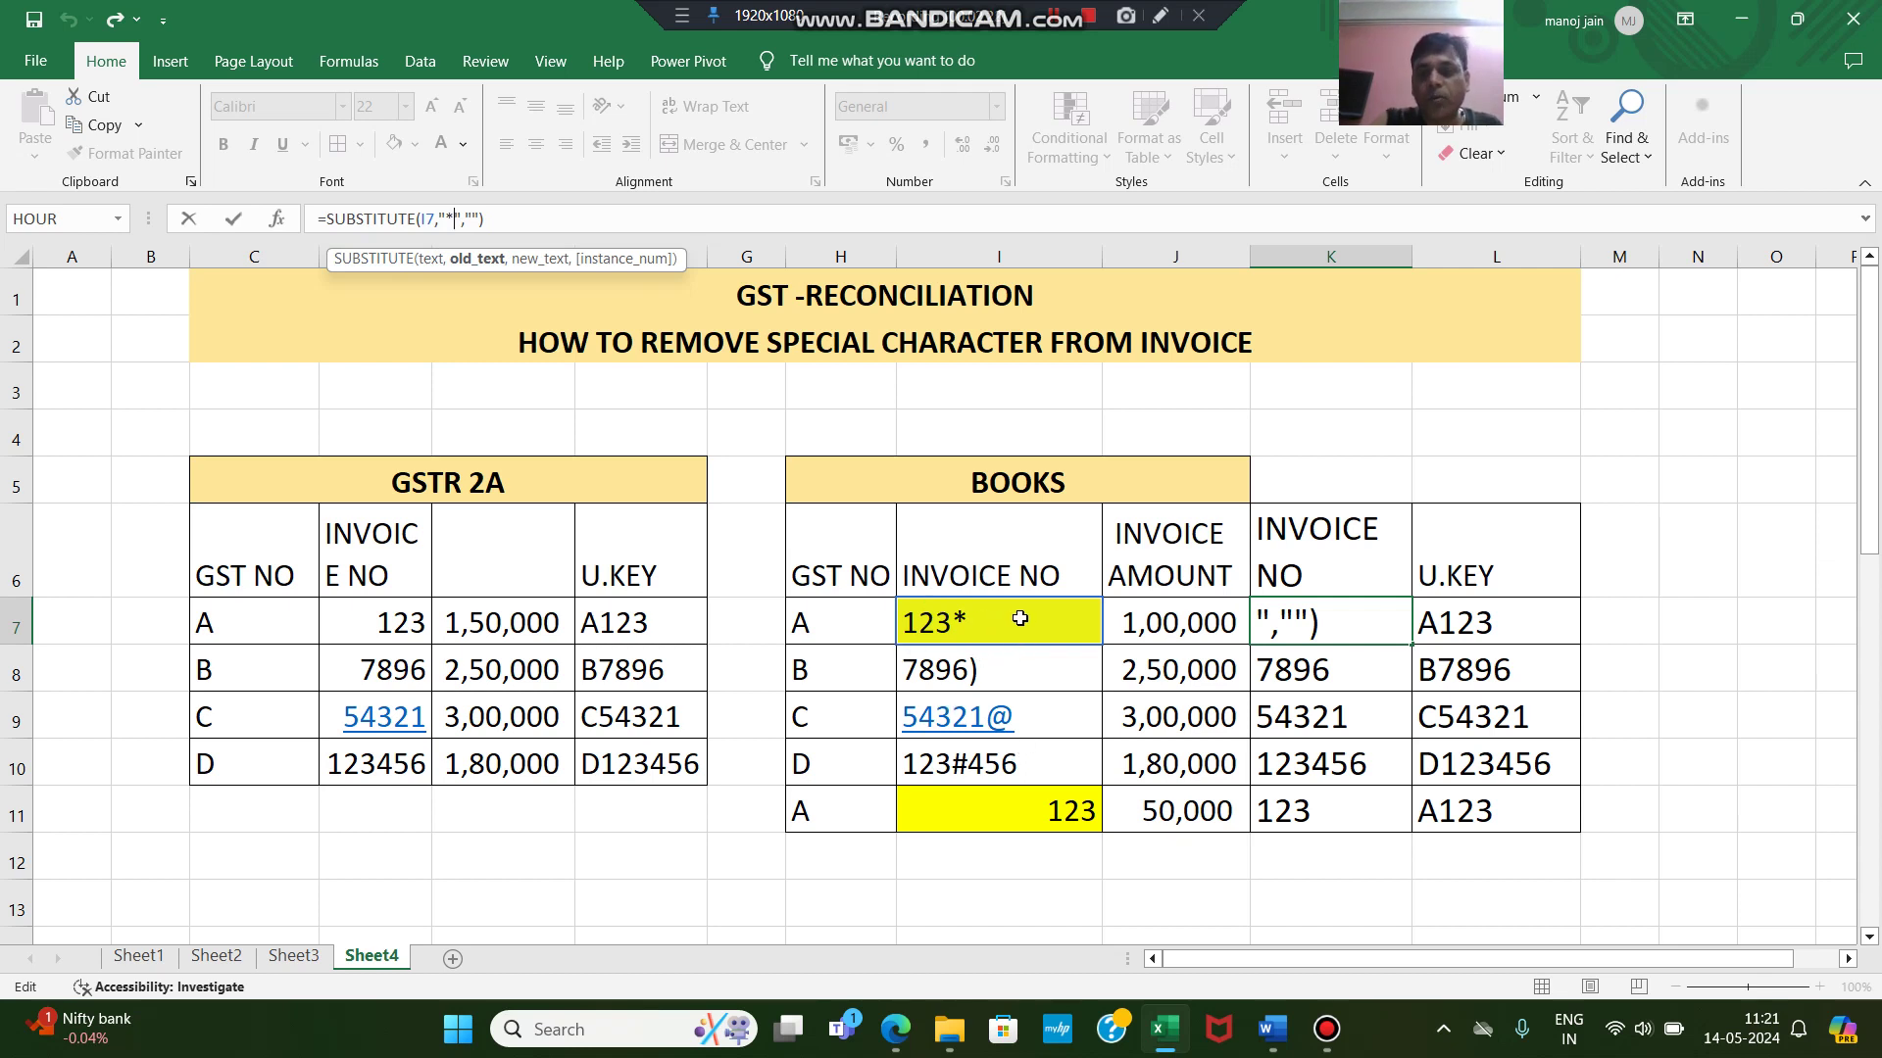
pyautogui.press('Return')
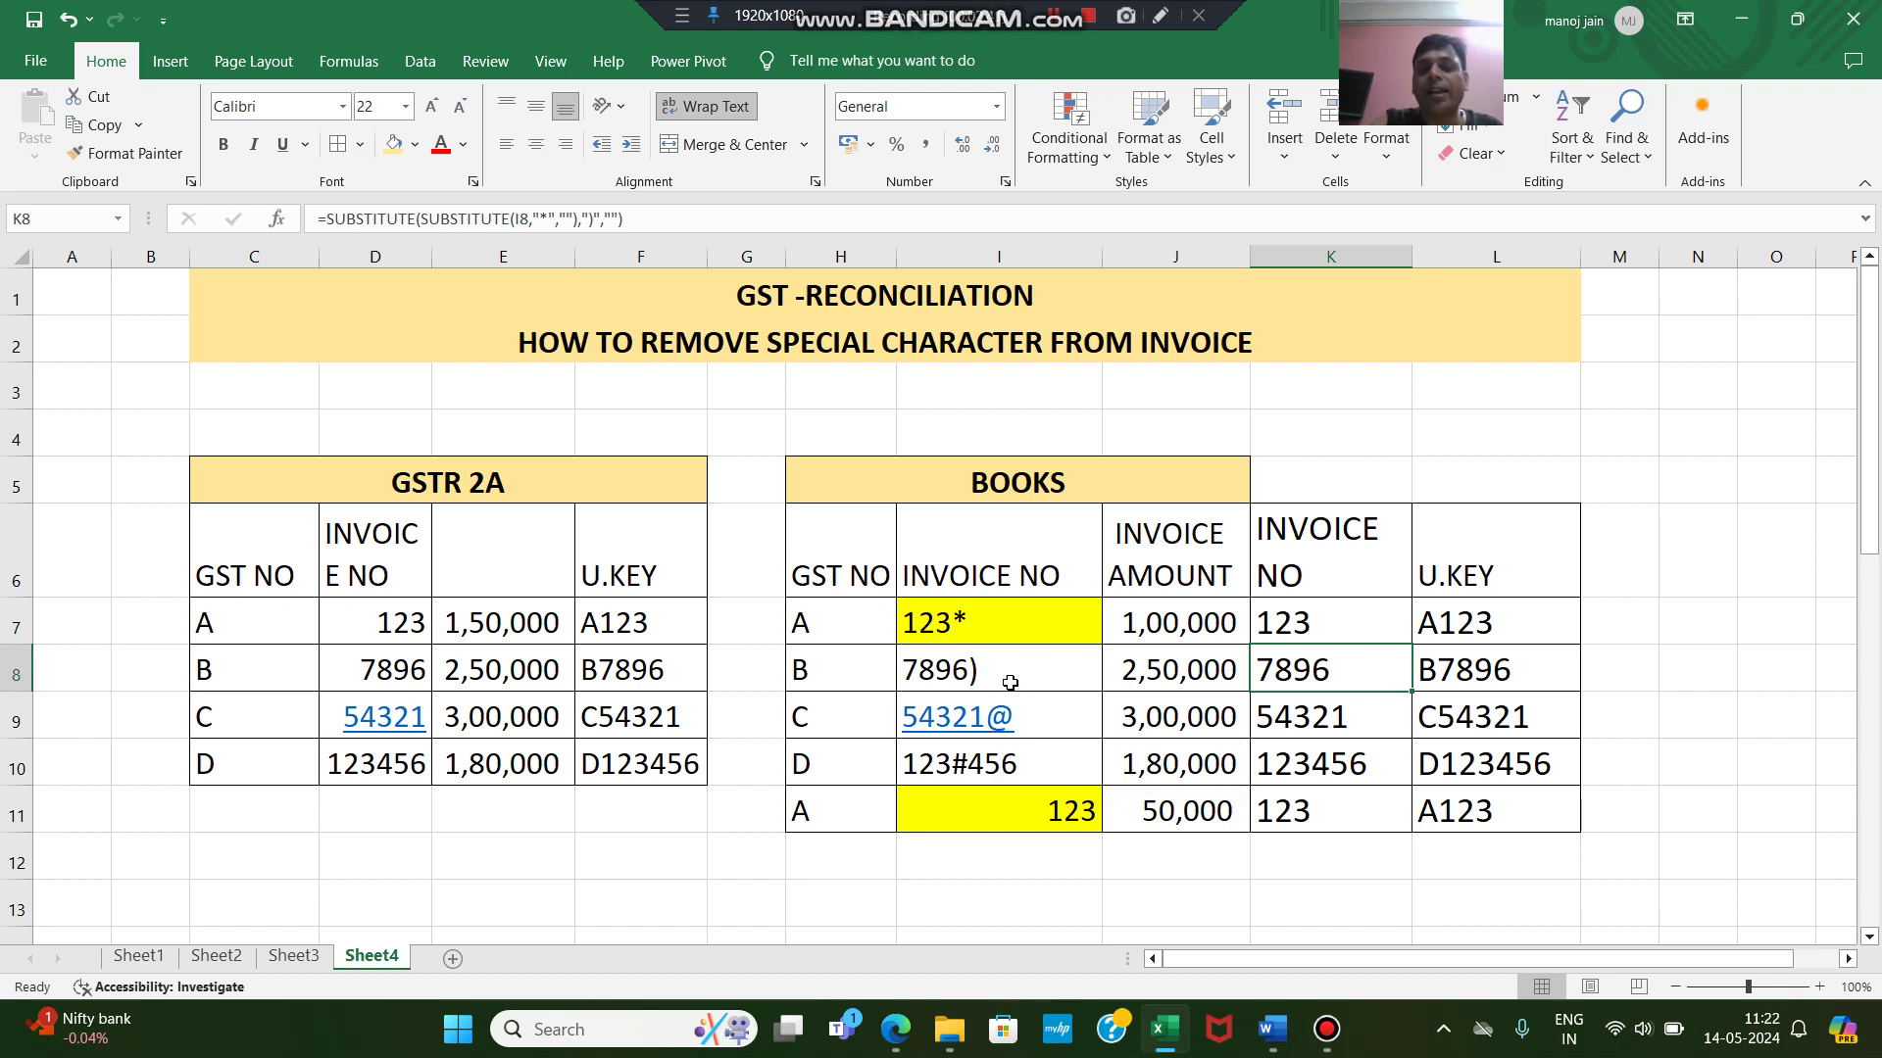
pyautogui.click(1334, 611)
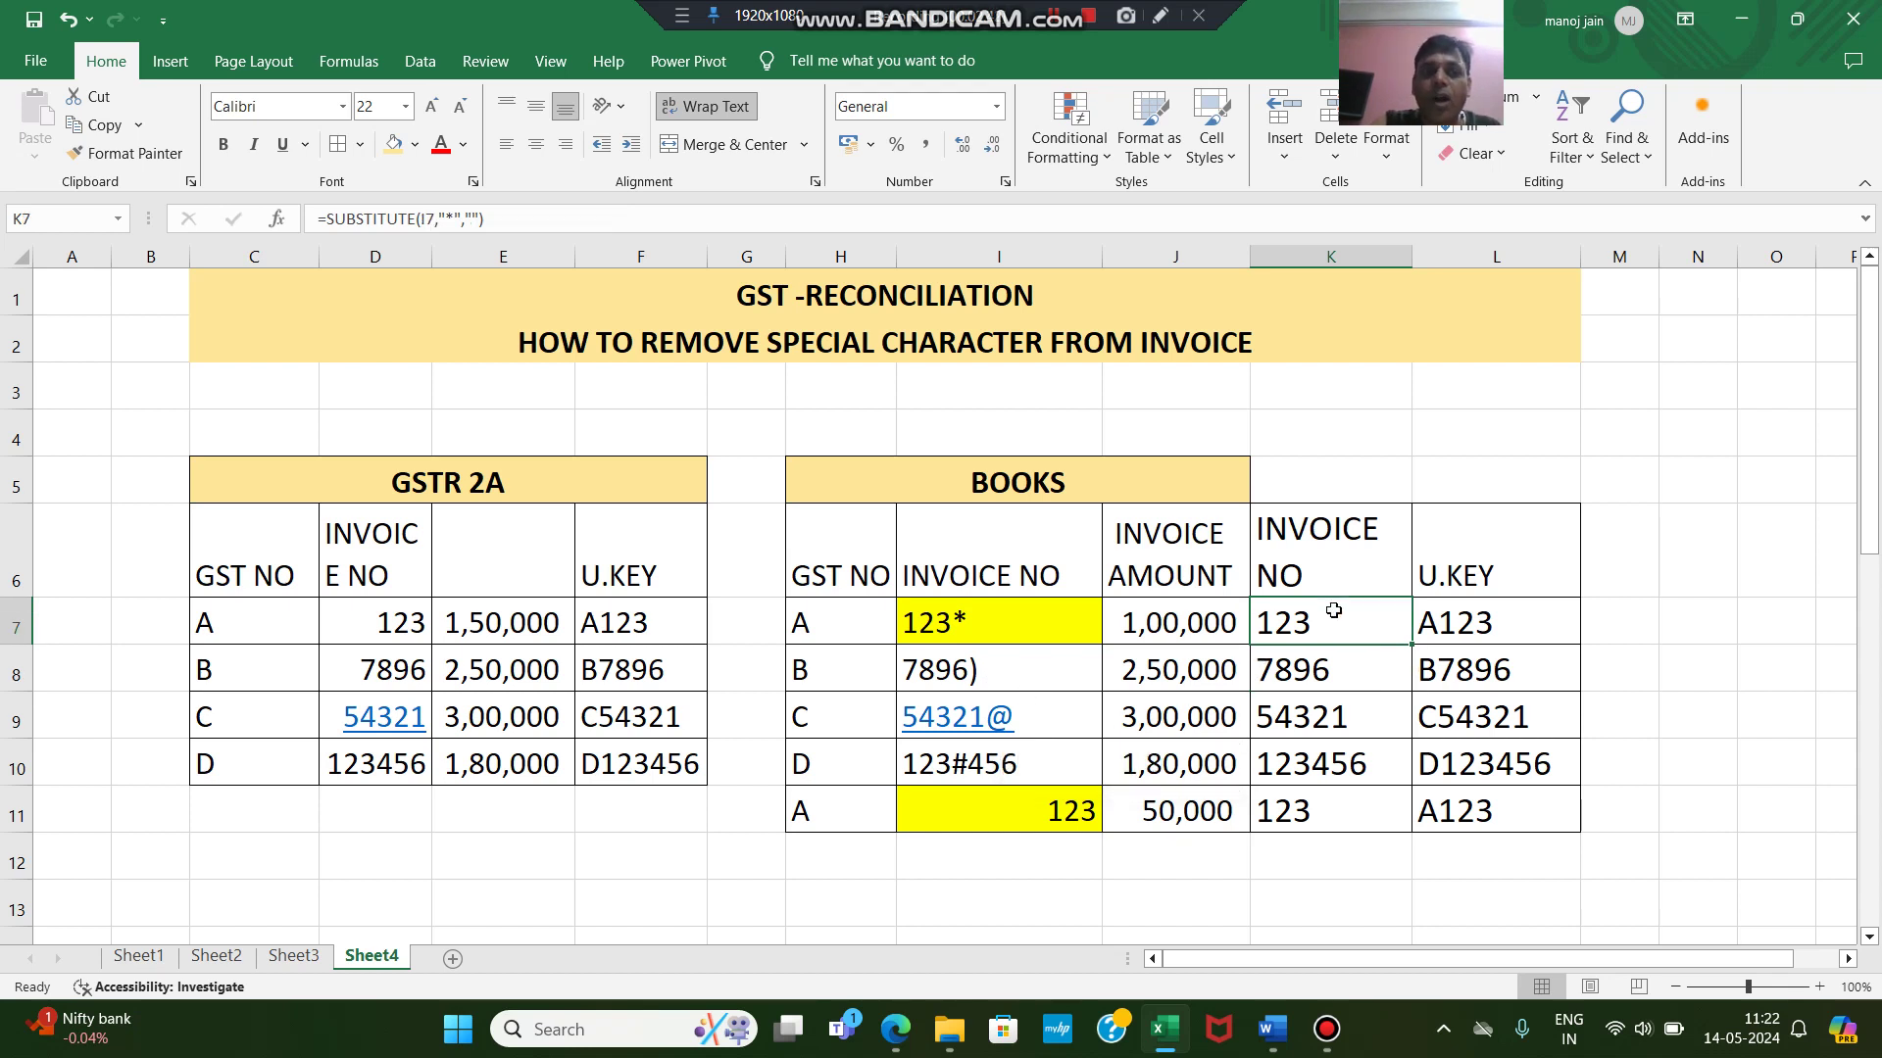
pyautogui.click(306, 217)
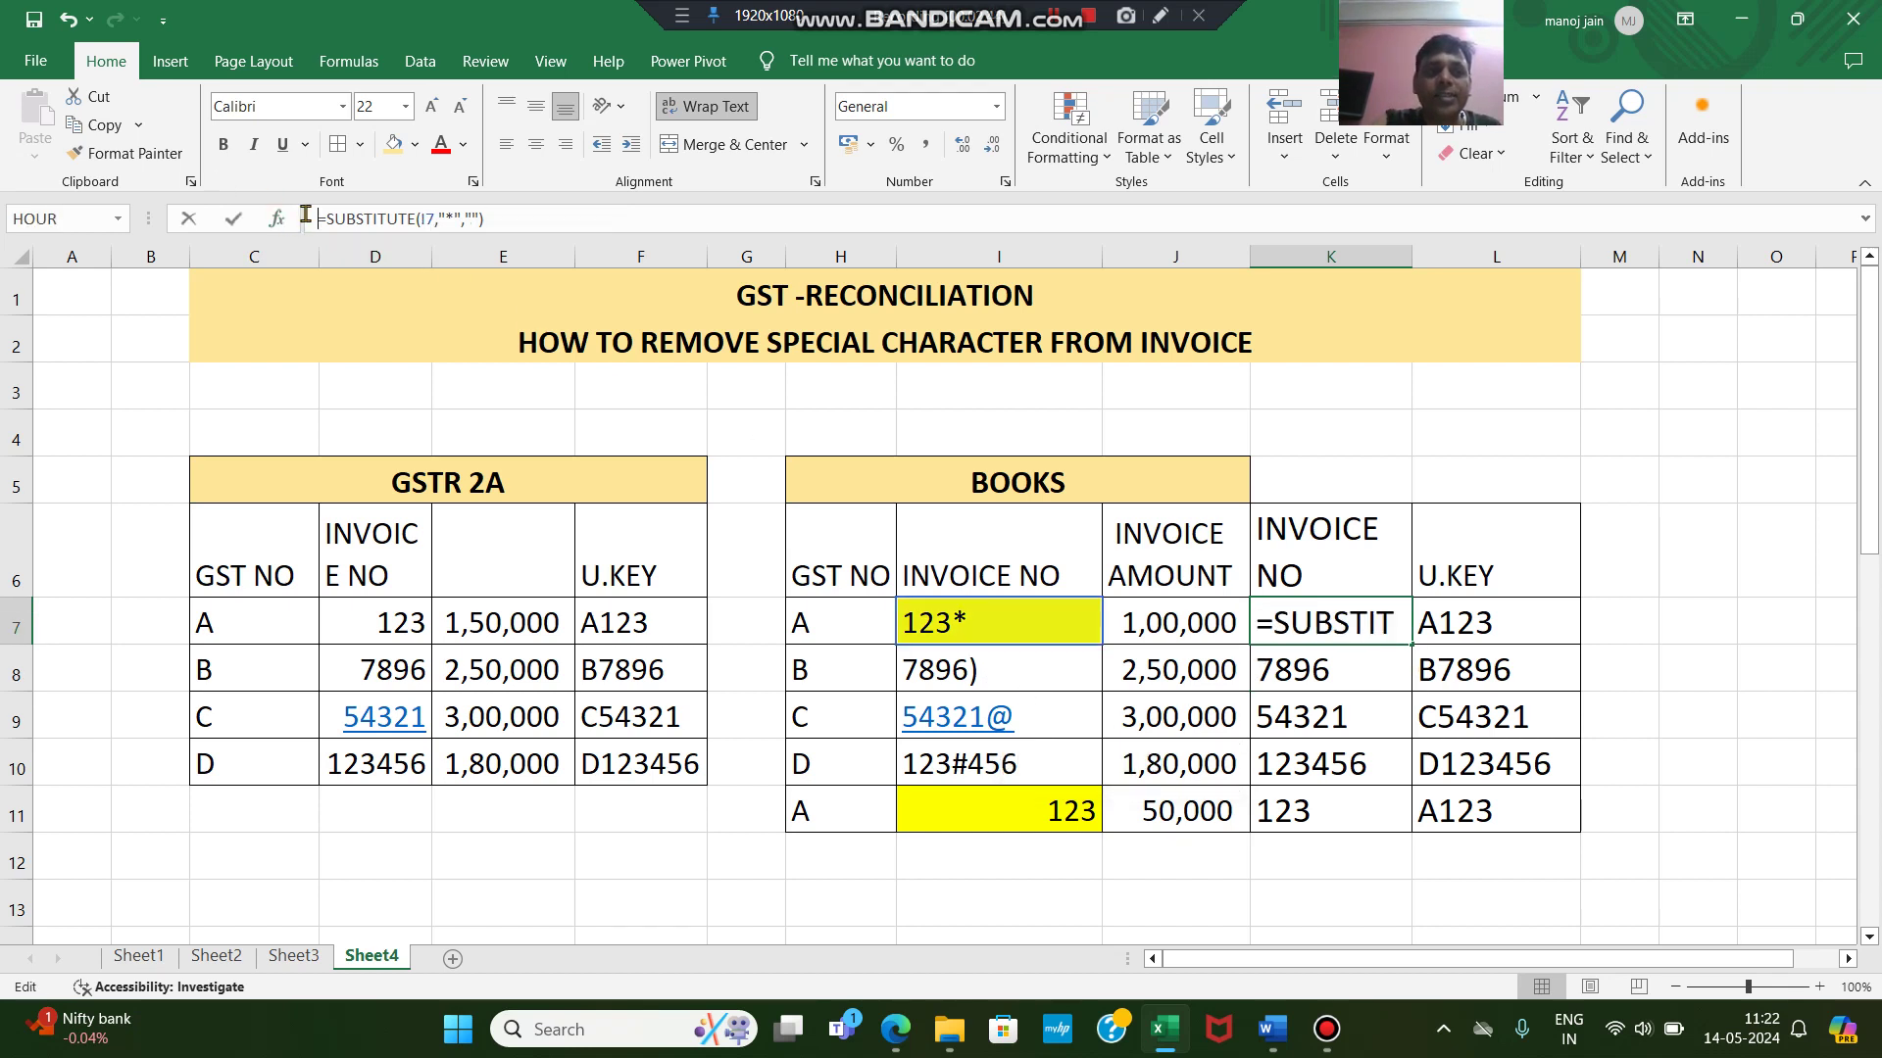
pyautogui.hotkey('shift', 'End')
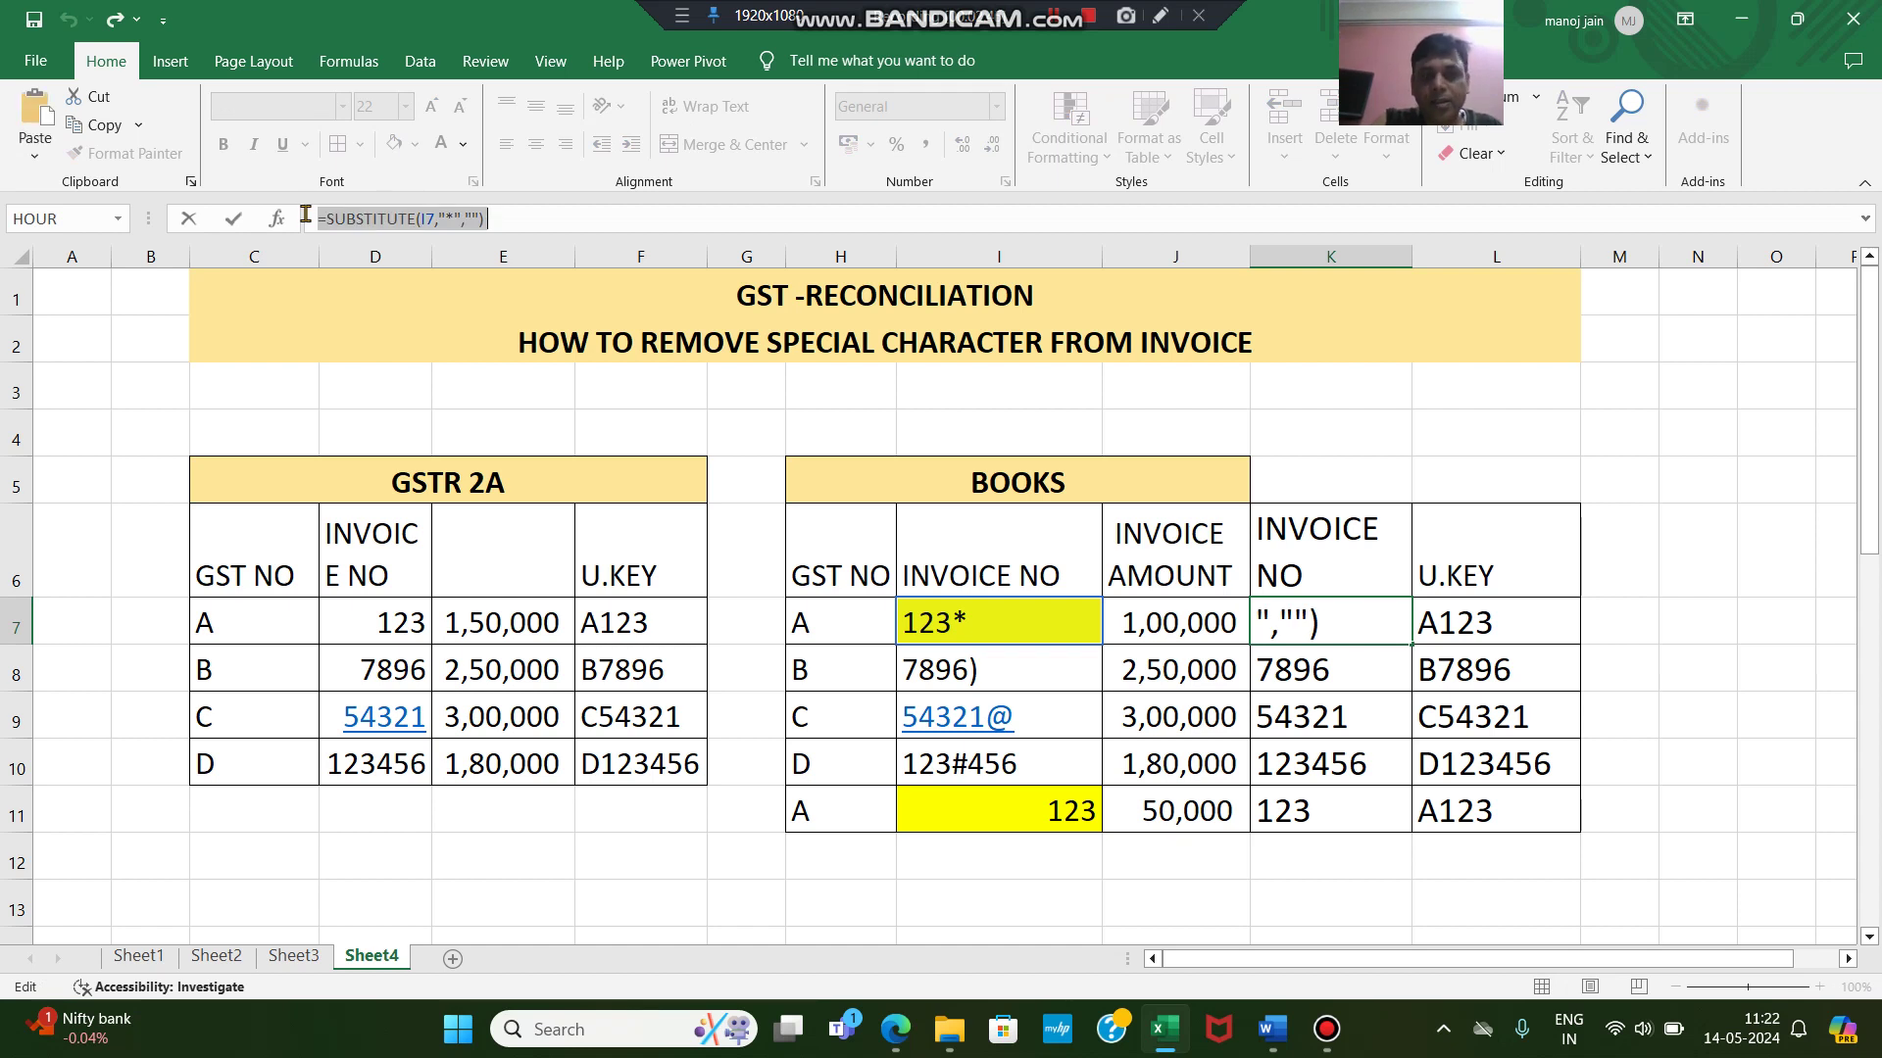
pyautogui.press('Return')
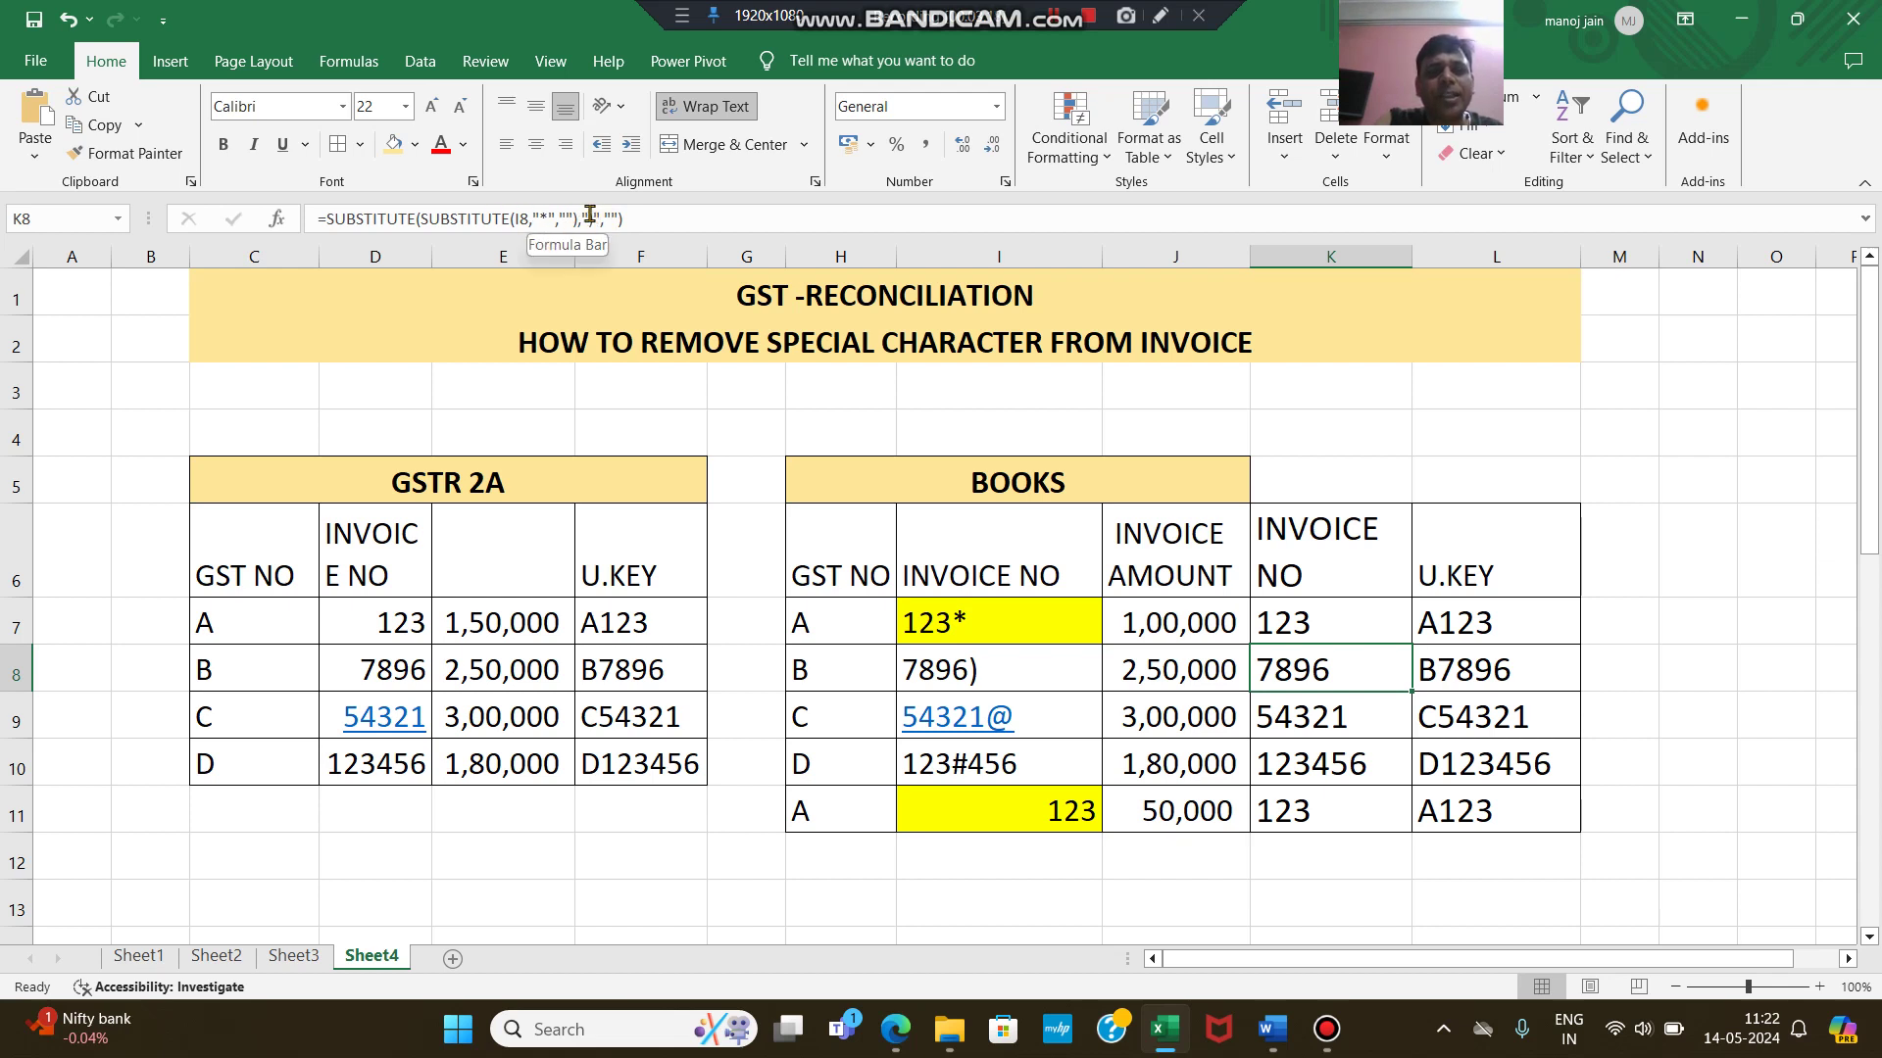
# Step: In the K8 formula, change the outer SUBSTITUTE arguments to "*","" so that it removes the asterisk
pyautogui.click(526, 224)
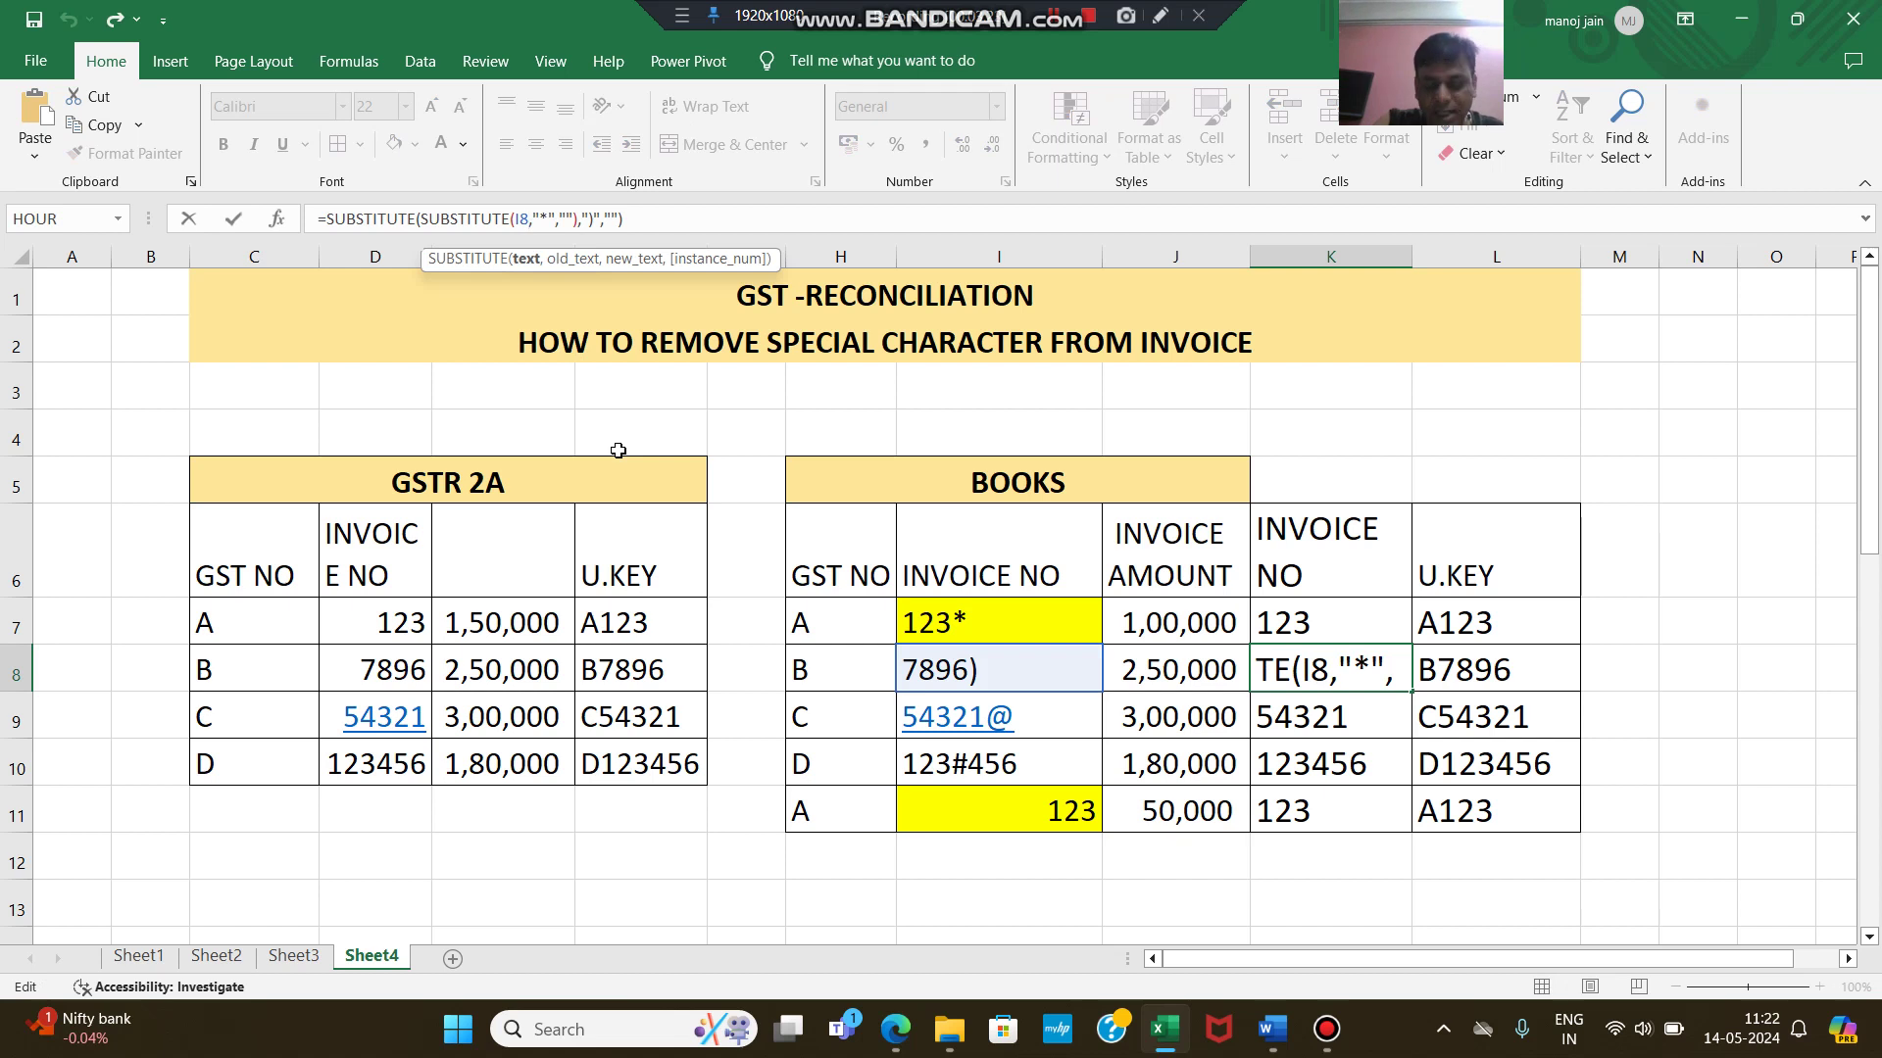
pyautogui.hotkey('shift', 'Right')
pyautogui.hotkey('shift', 'Right')
pyautogui.hotkey('shift', 'Right')
pyautogui.hotkey('shift', 'Right')
pyautogui.hotkey('shift', 'Right')
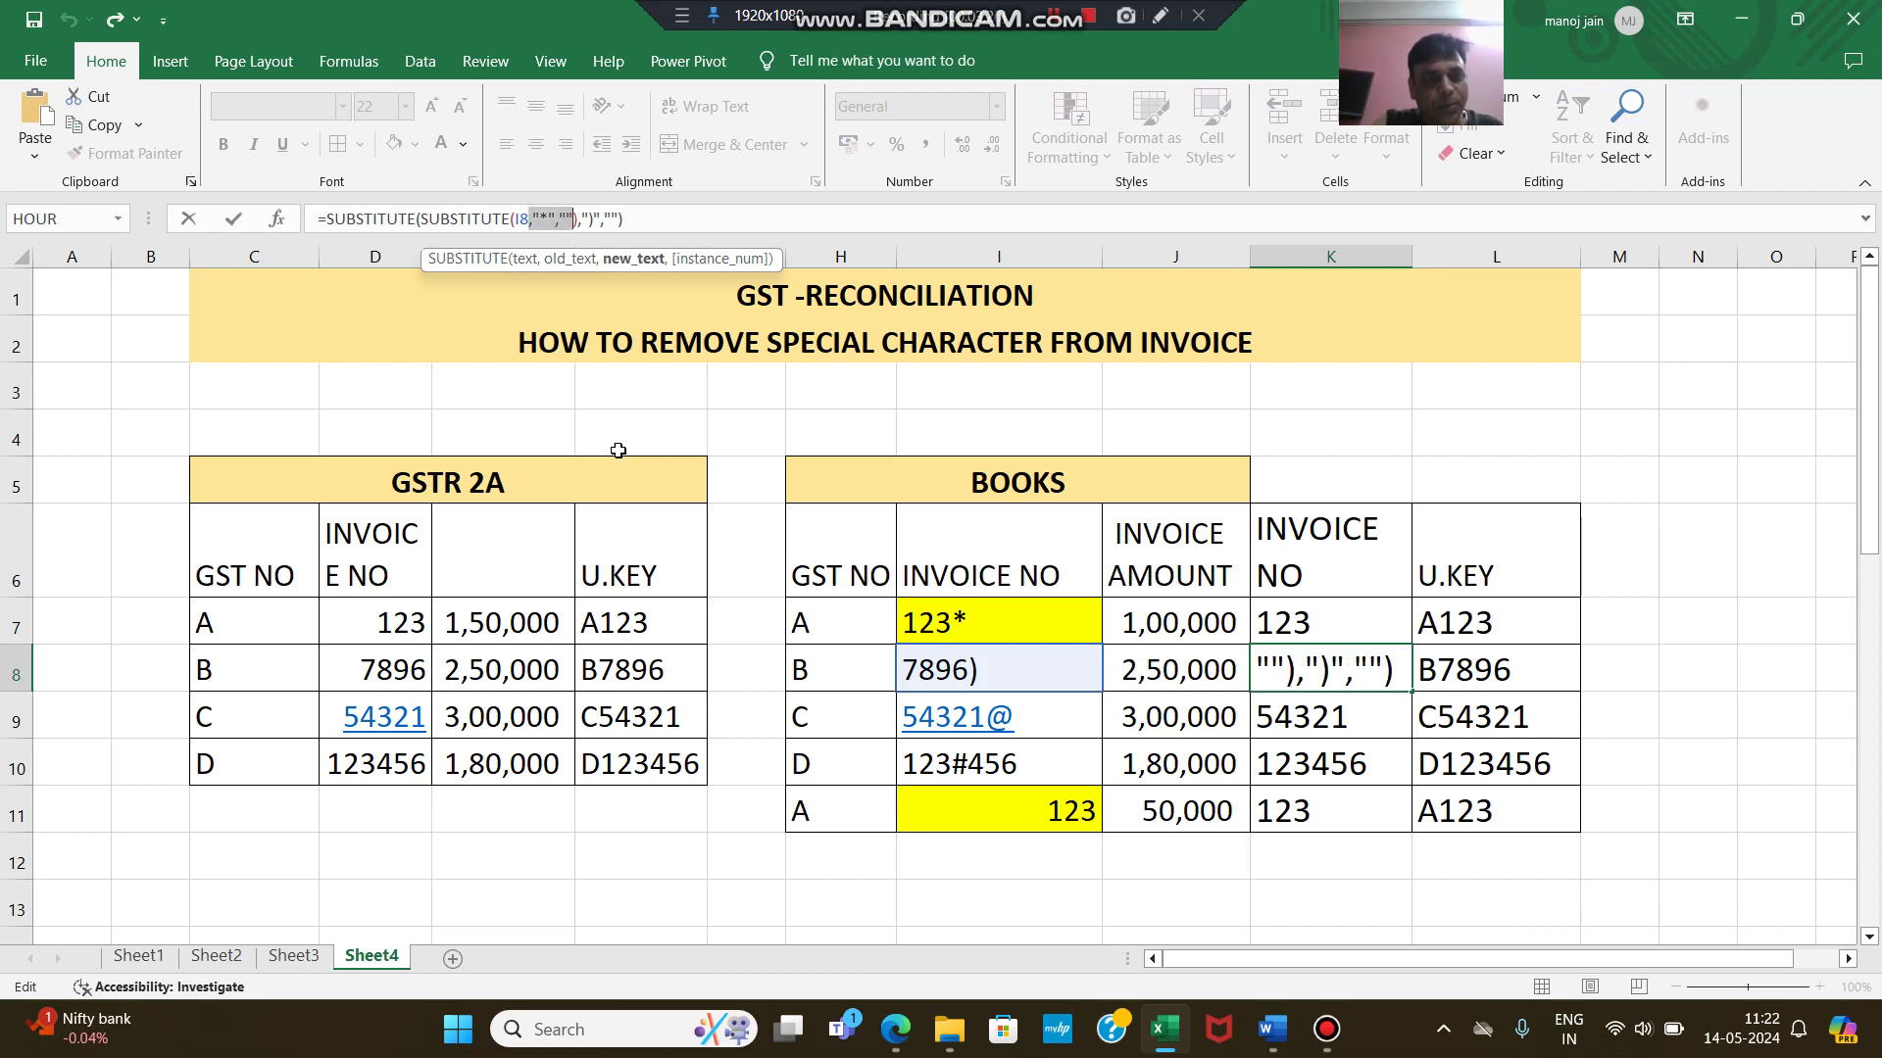
pyautogui.press('Left')
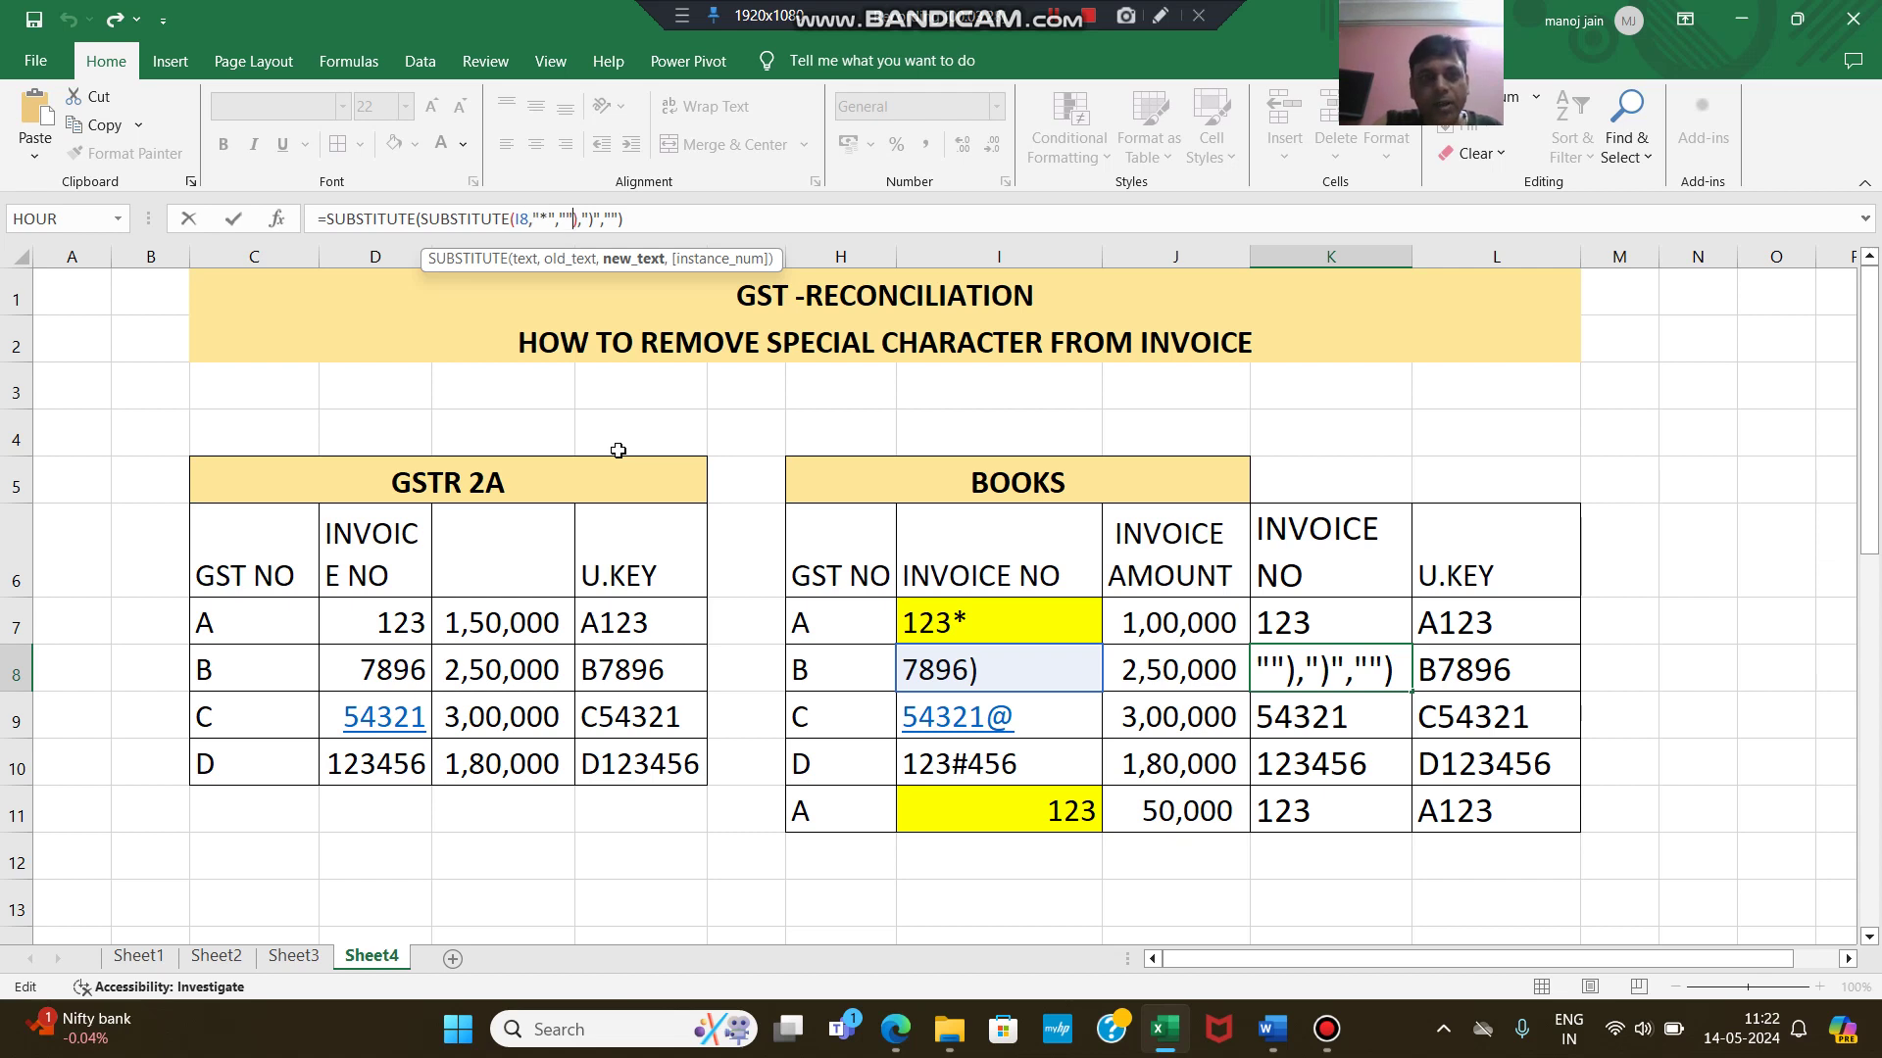
pyautogui.hotkey('shift', 'Right')
pyautogui.hotkey('shift', 'Right')
pyautogui.hotkey('shift', 'Right')
pyautogui.hotkey('shift', 'Right')
pyautogui.hotkey('shift', 'Right')
pyautogui.hotkey('shift', 'Right')
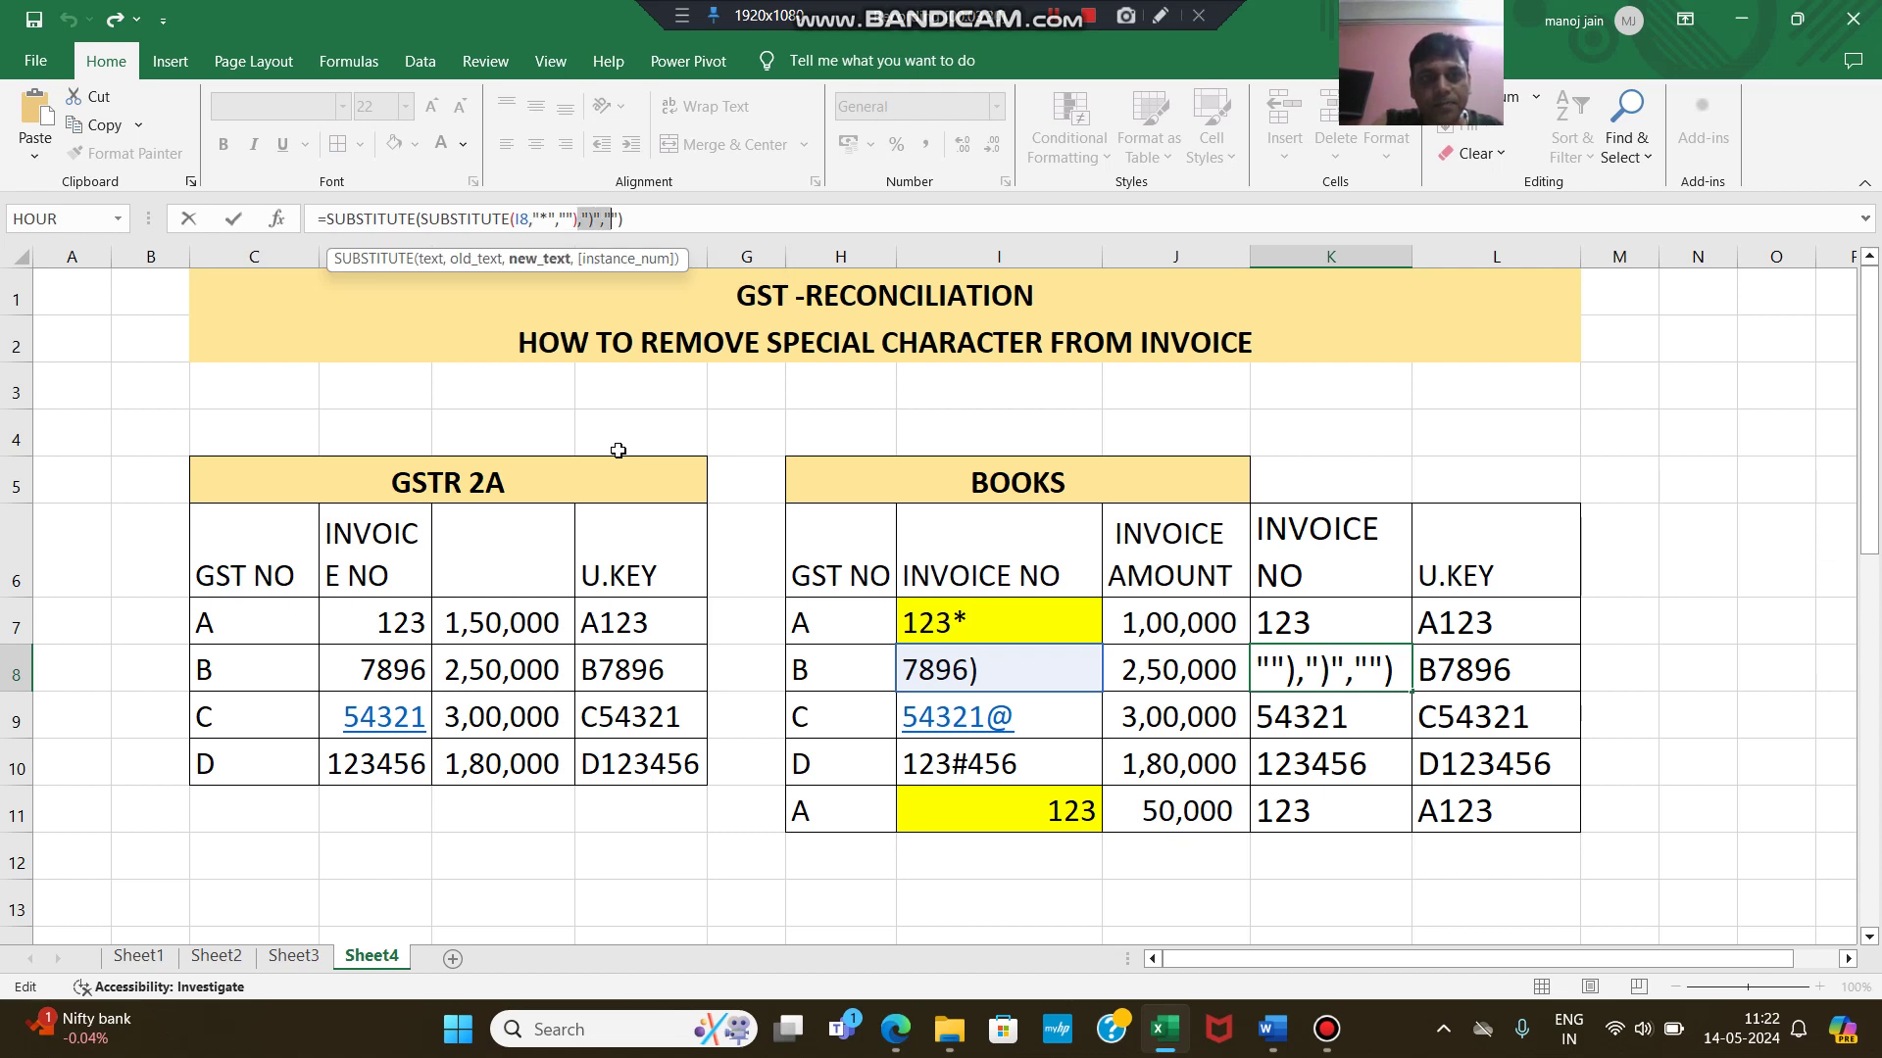
pyautogui.write('*",""')
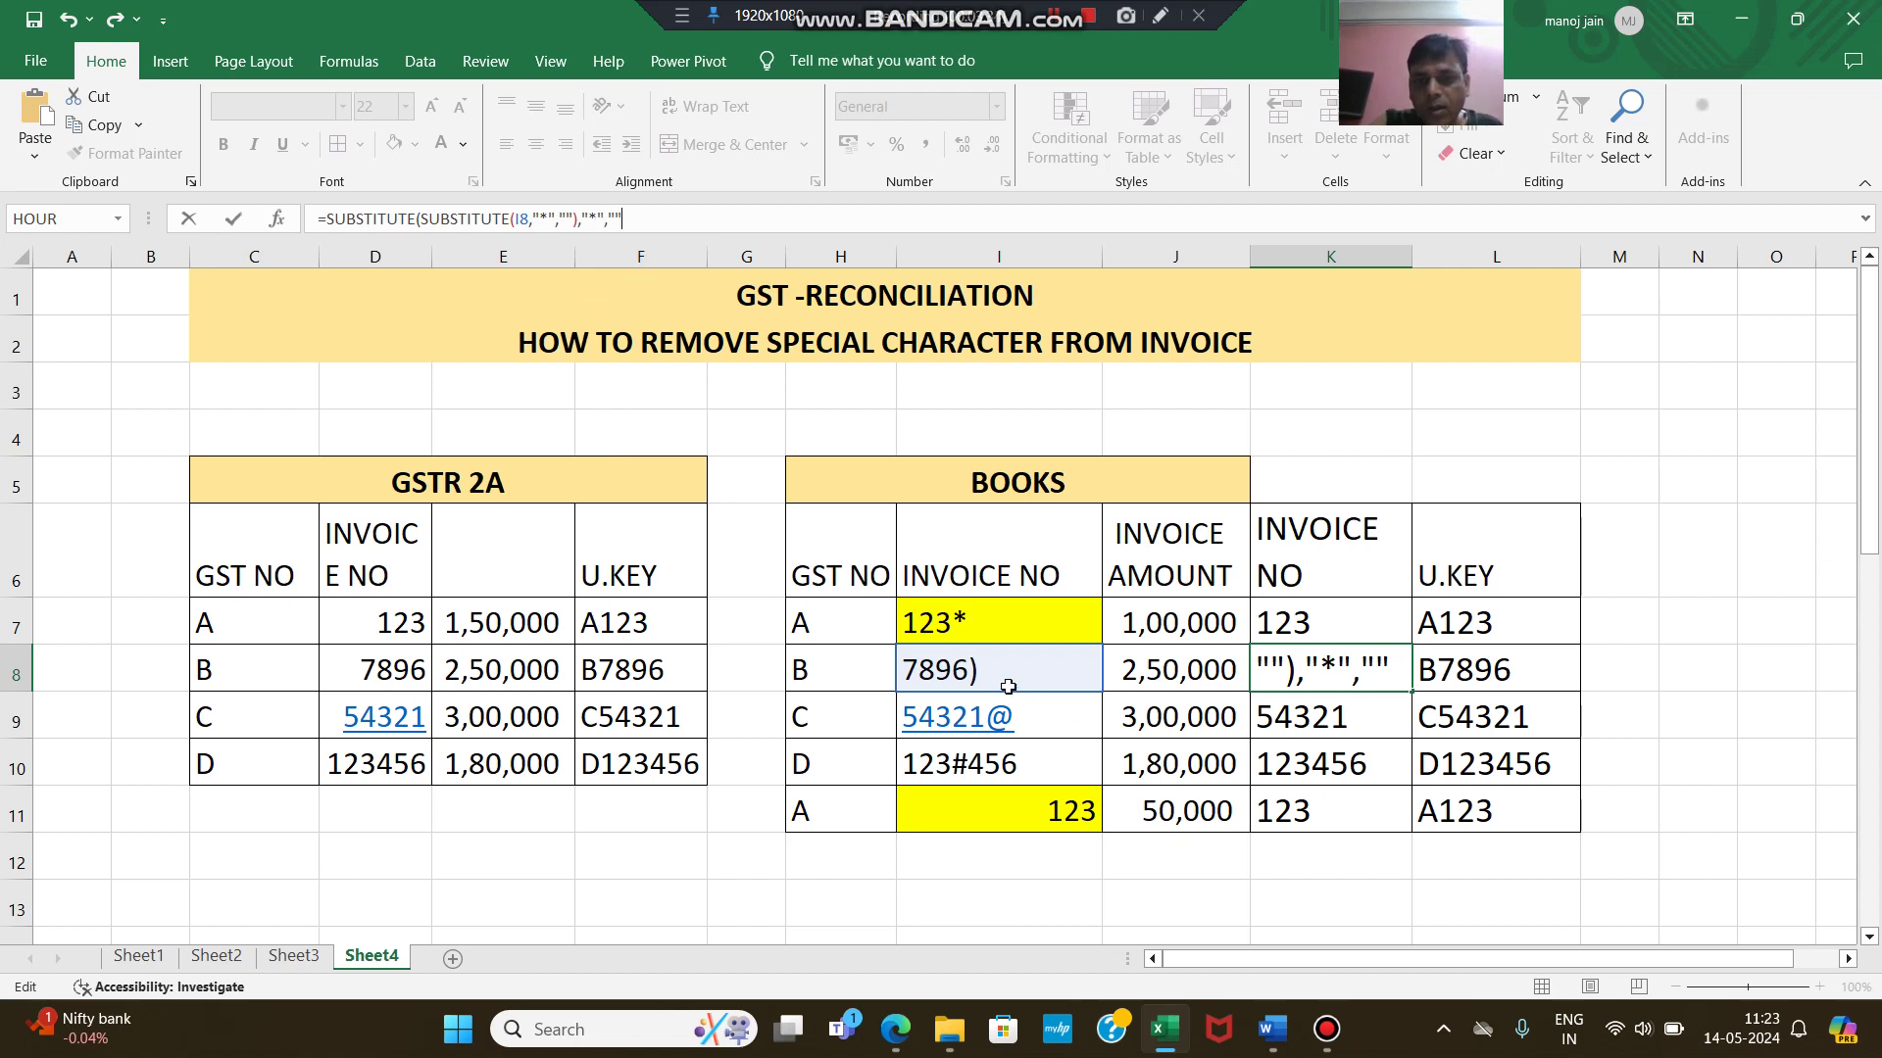
# Step: Set the inner SUBSTITUTE's old text in K8 to ")" and commit the formula as =SUBSTITUTE(SUBSTITUTE(I8,")",""),"*","")
pyautogui.click(551, 220)
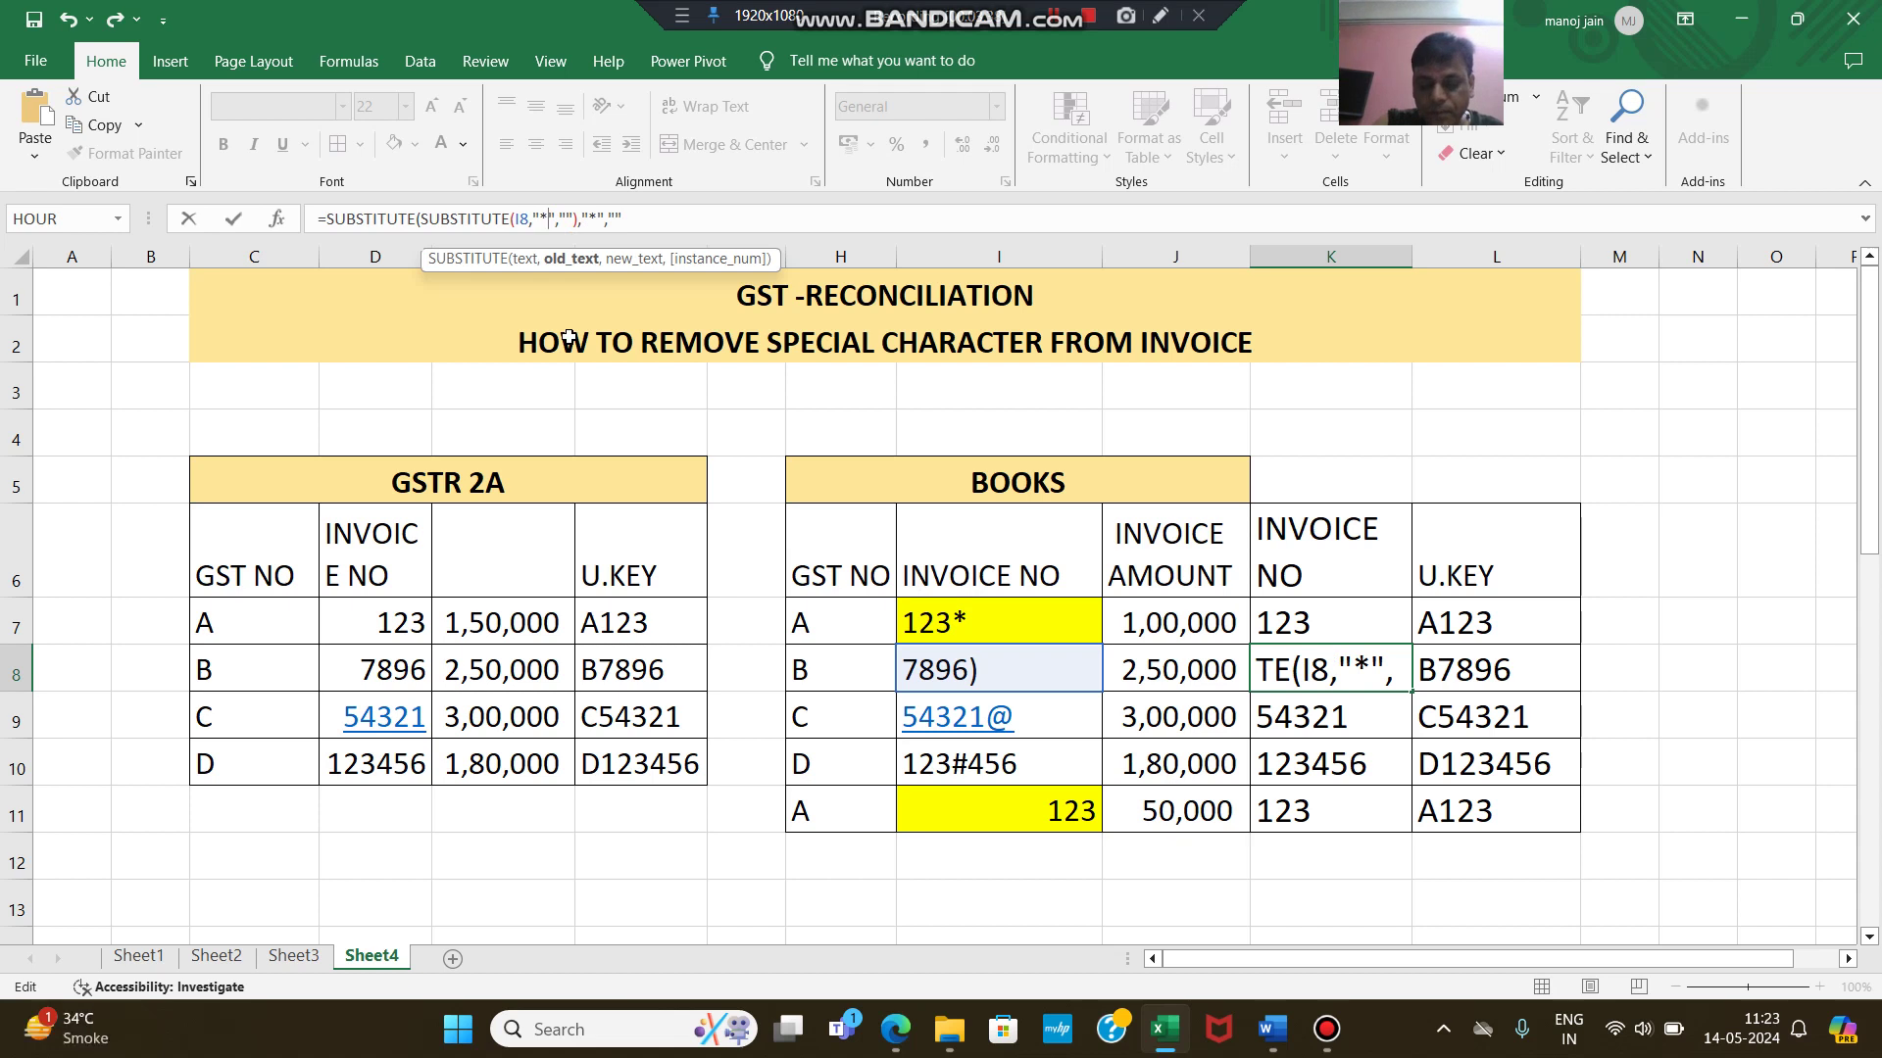
pyautogui.hotkey('shift', 'Left')
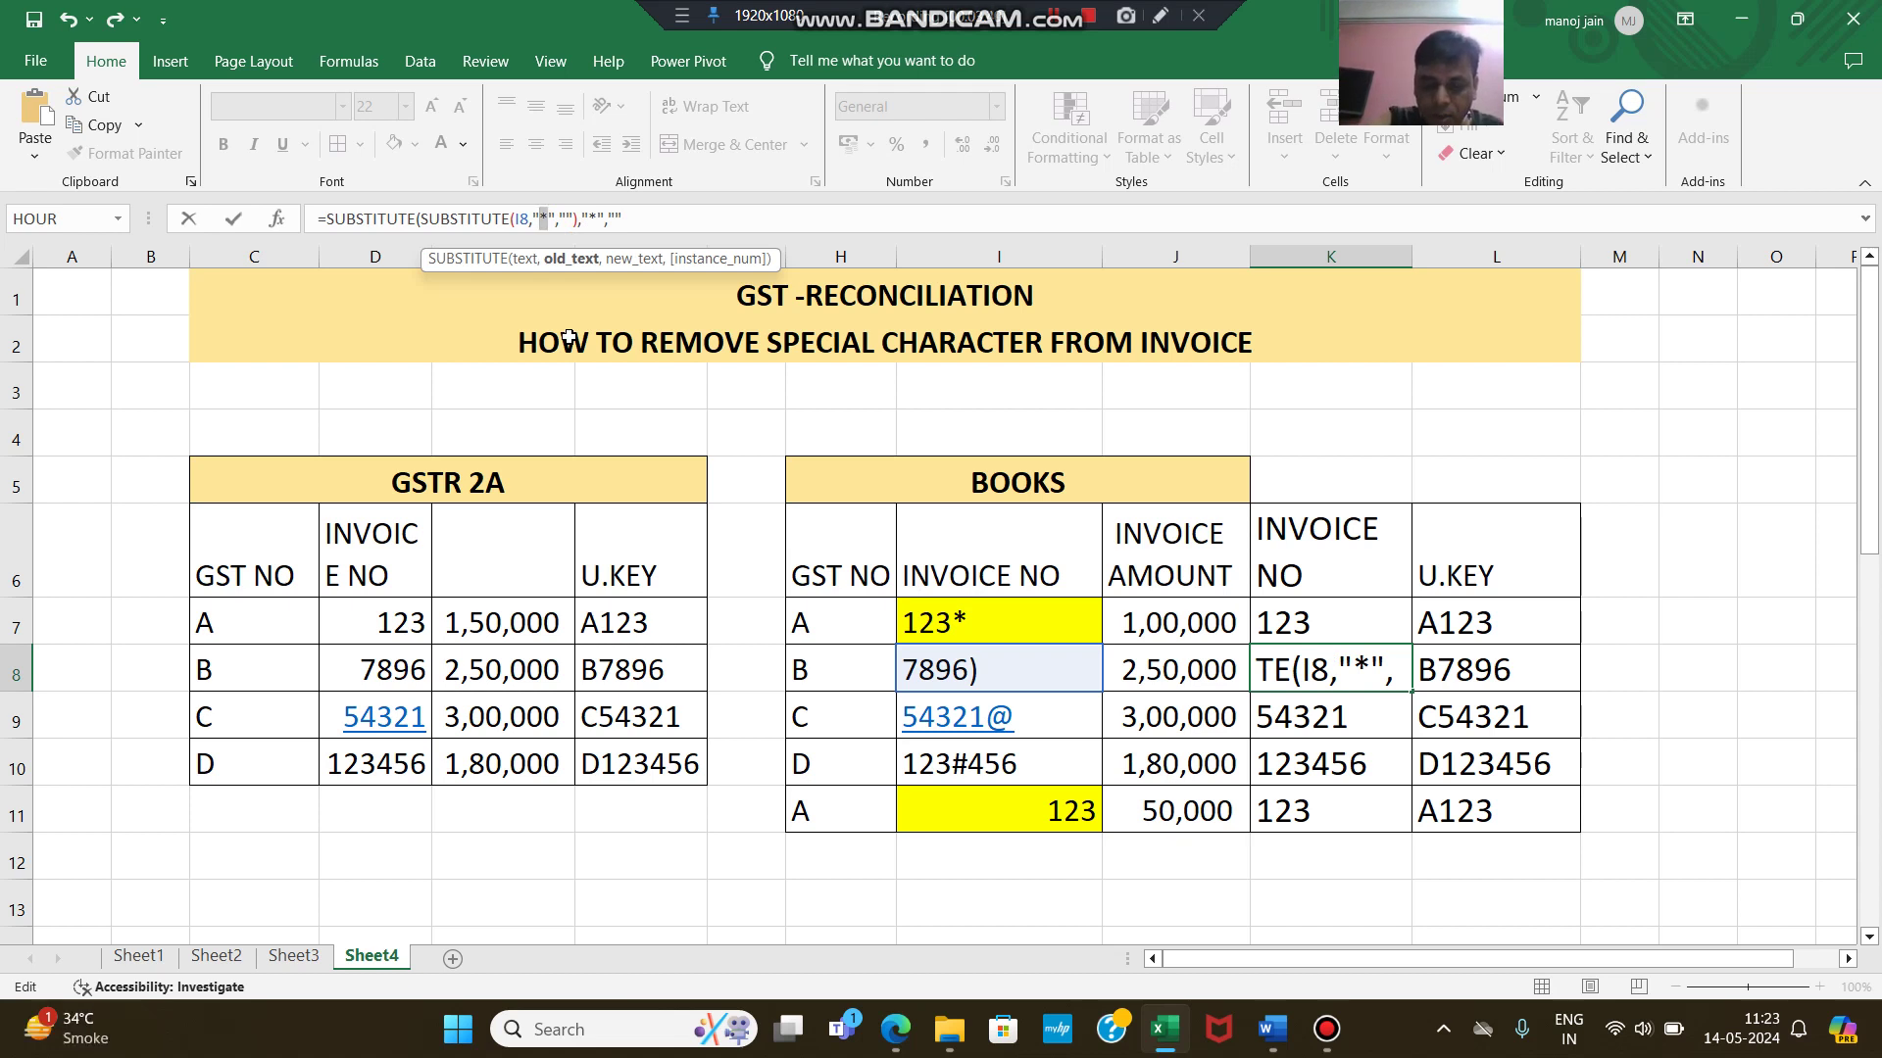
pyautogui.write(')')
pyautogui.press('Return')
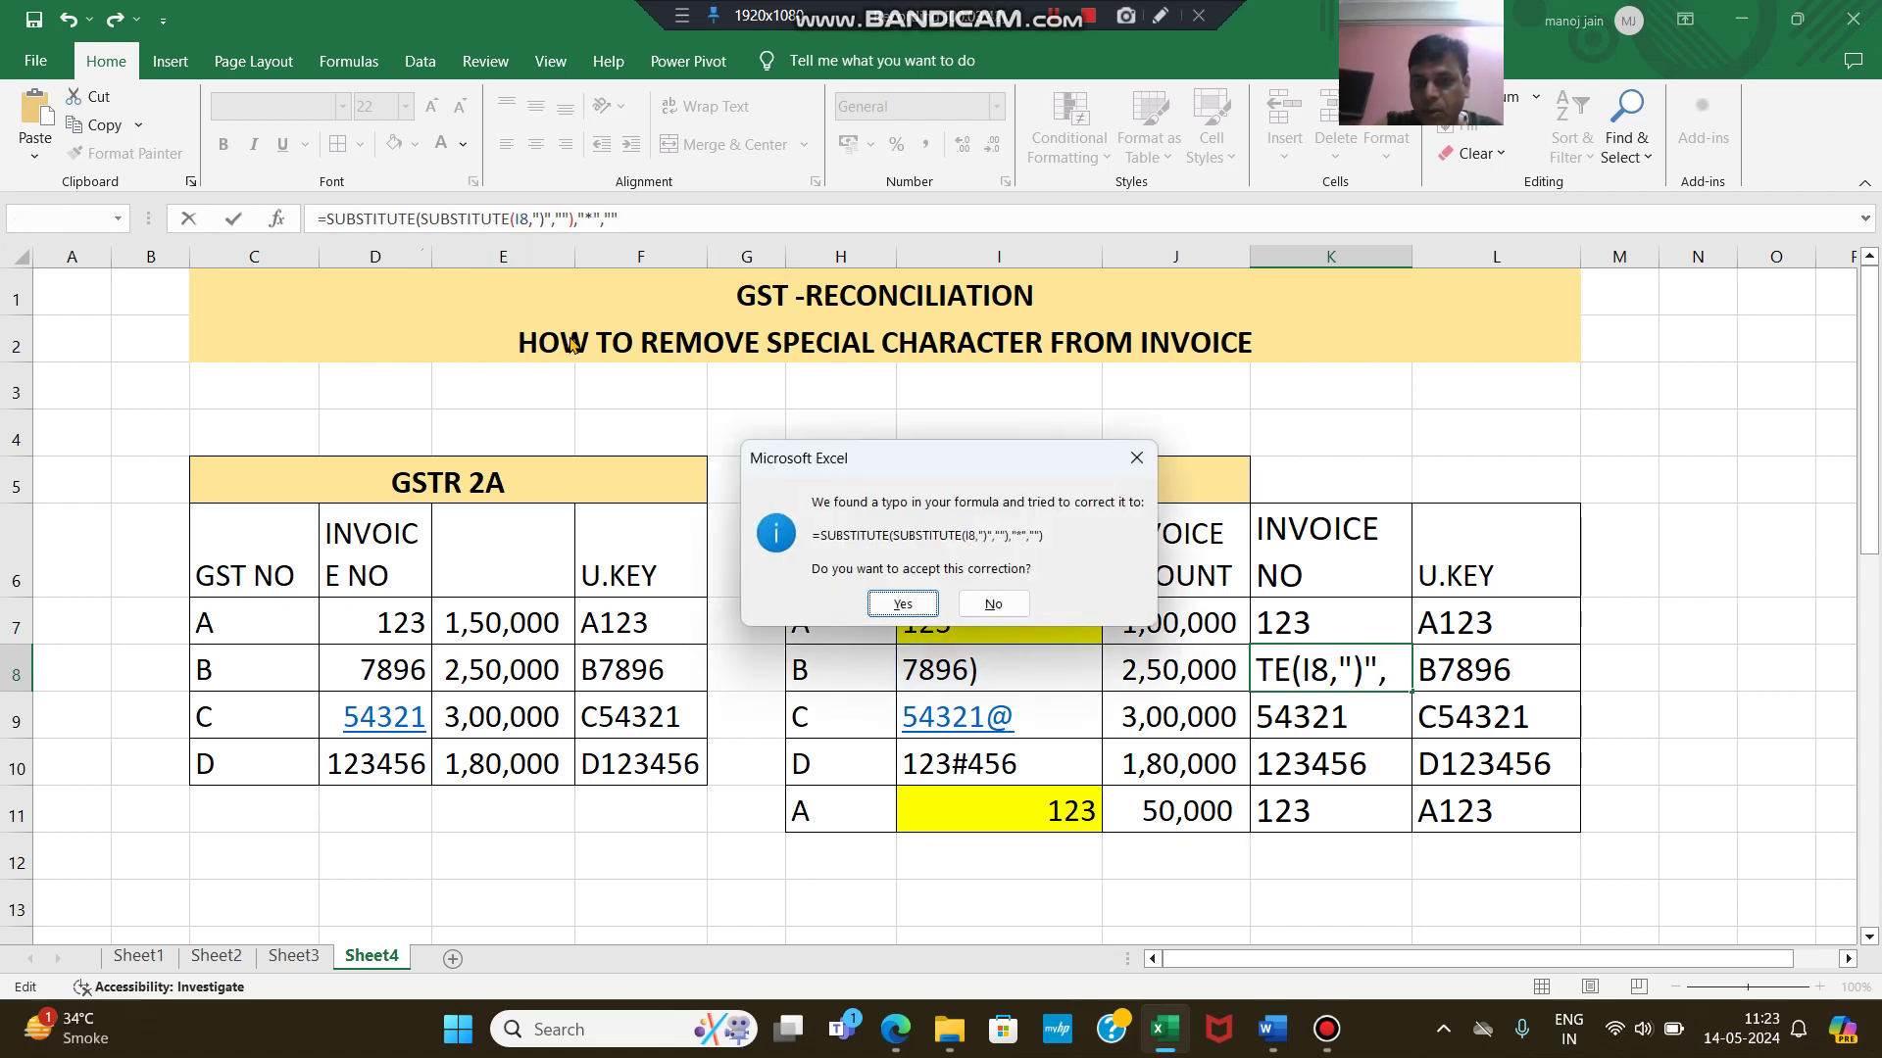
pyautogui.press('Return')
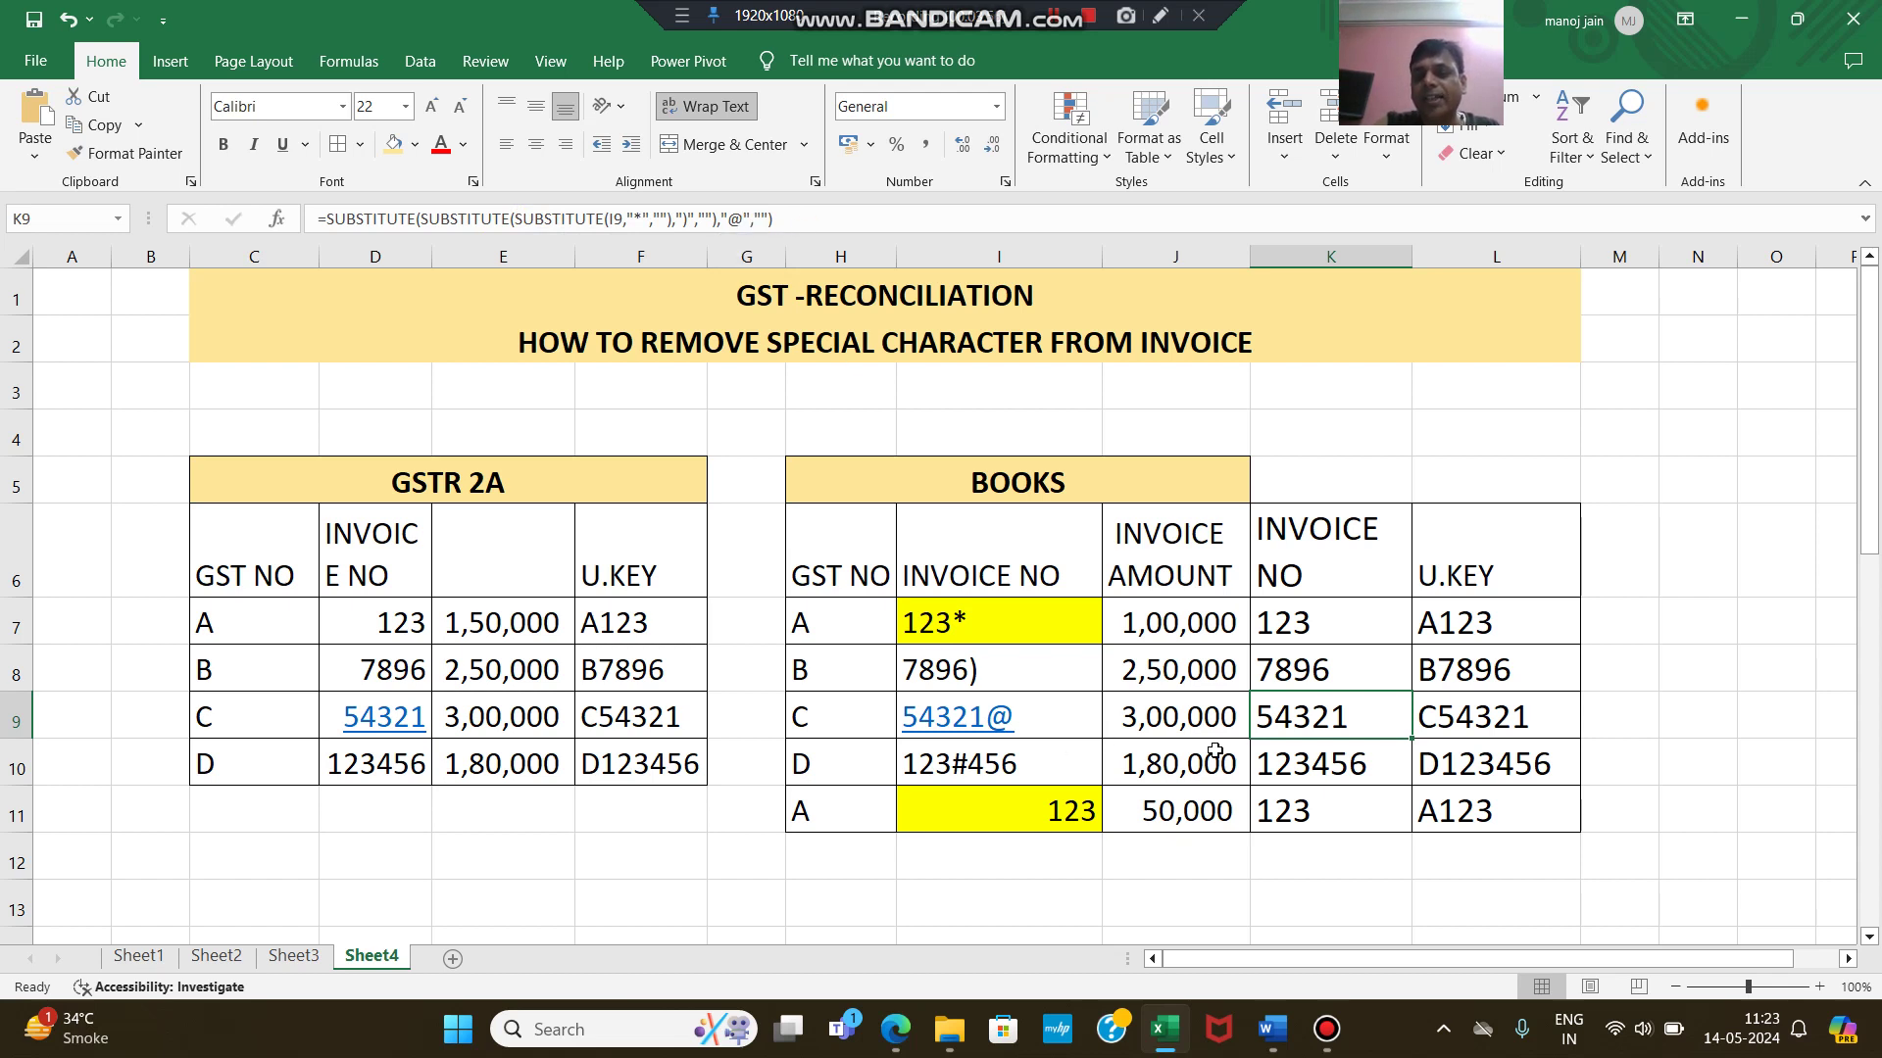
# Step: Review the nested SUBSTITUTE formulas in K10, K8 and K7 and the key formula in L7 of the BOOKS table
pyautogui.click(1295, 767)
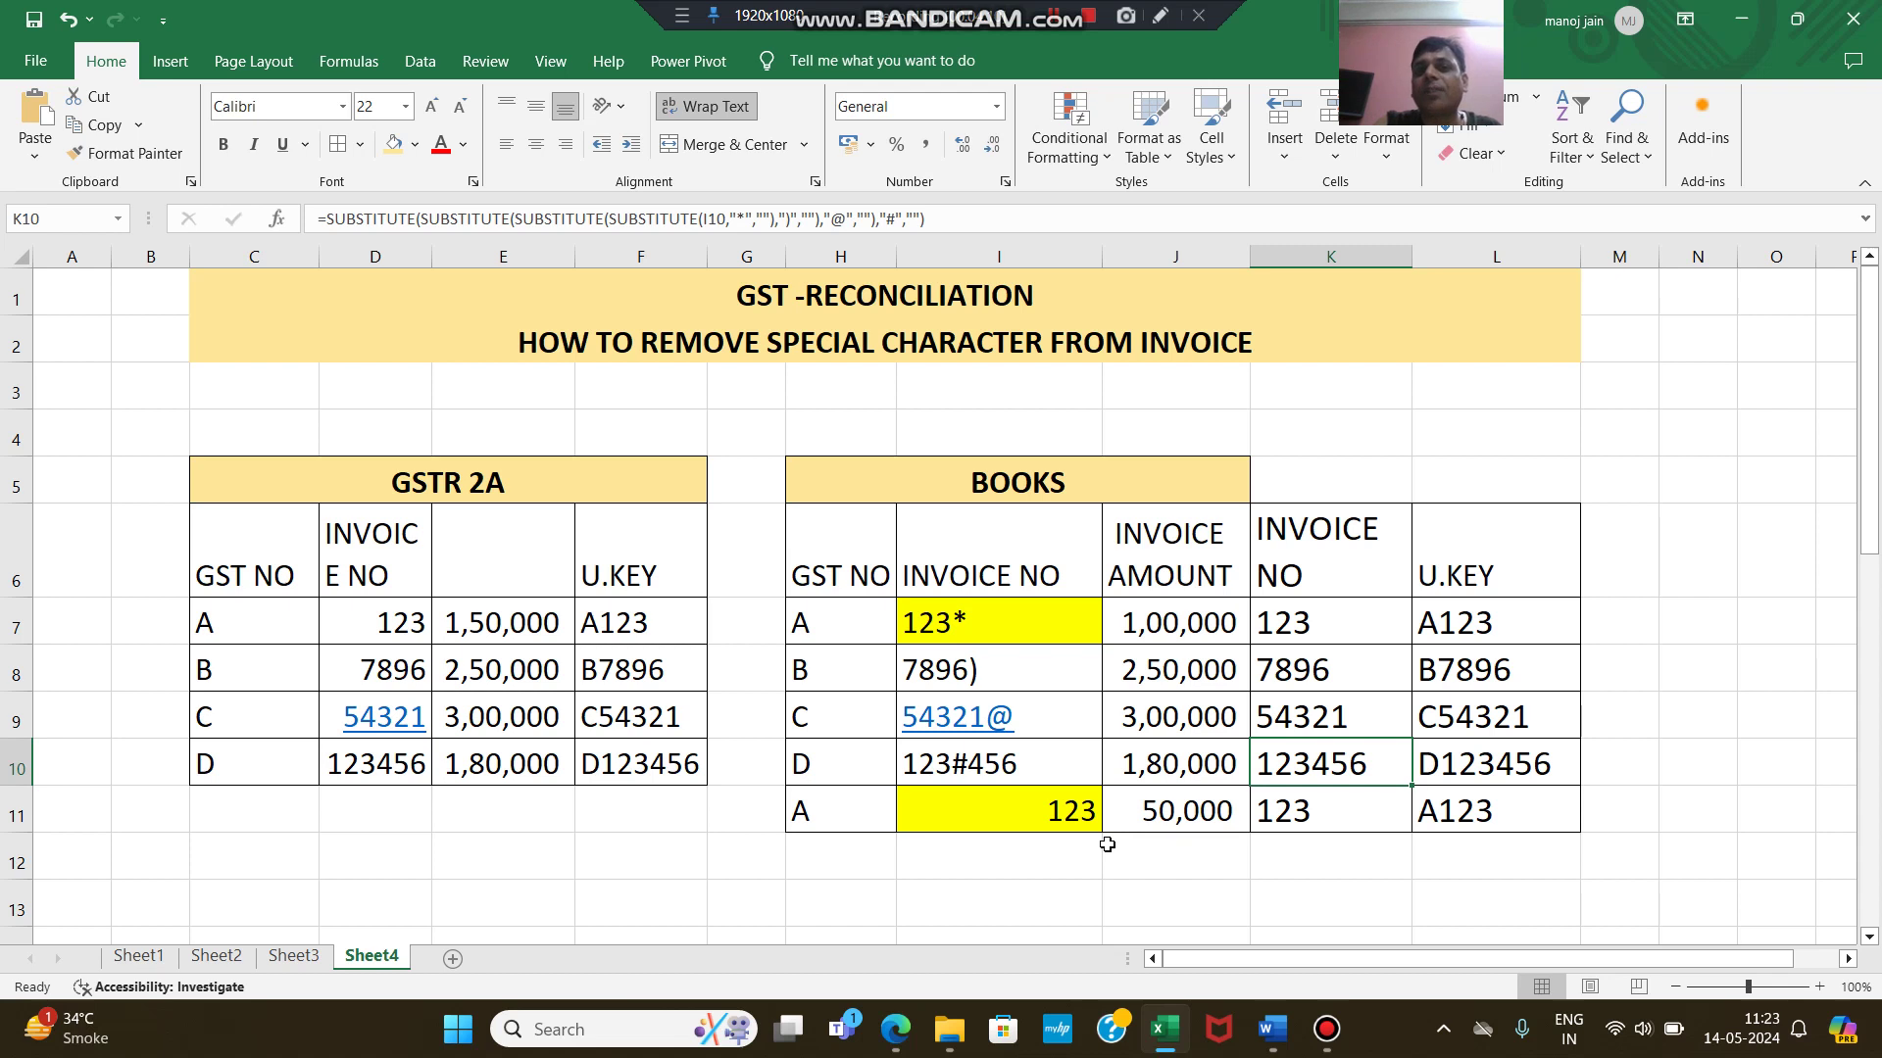
pyautogui.click(1629, 615)
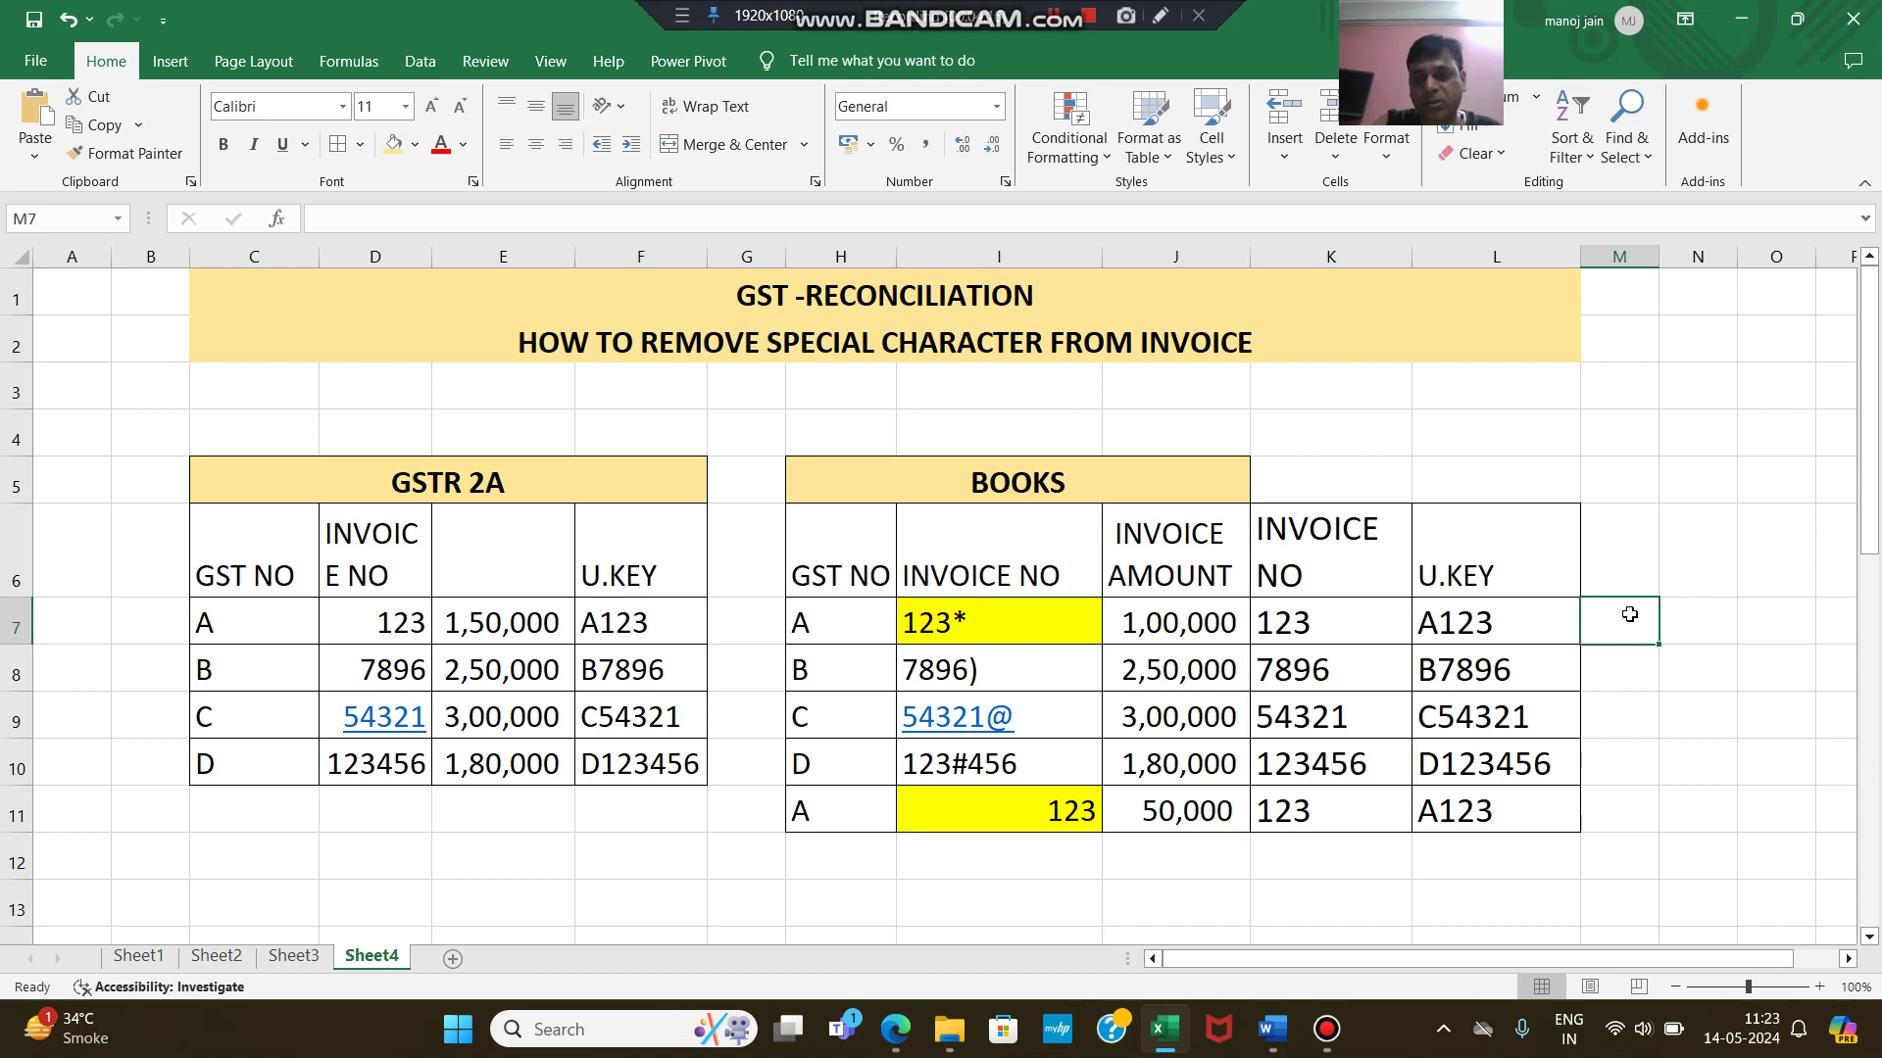
pyautogui.click(1282, 661)
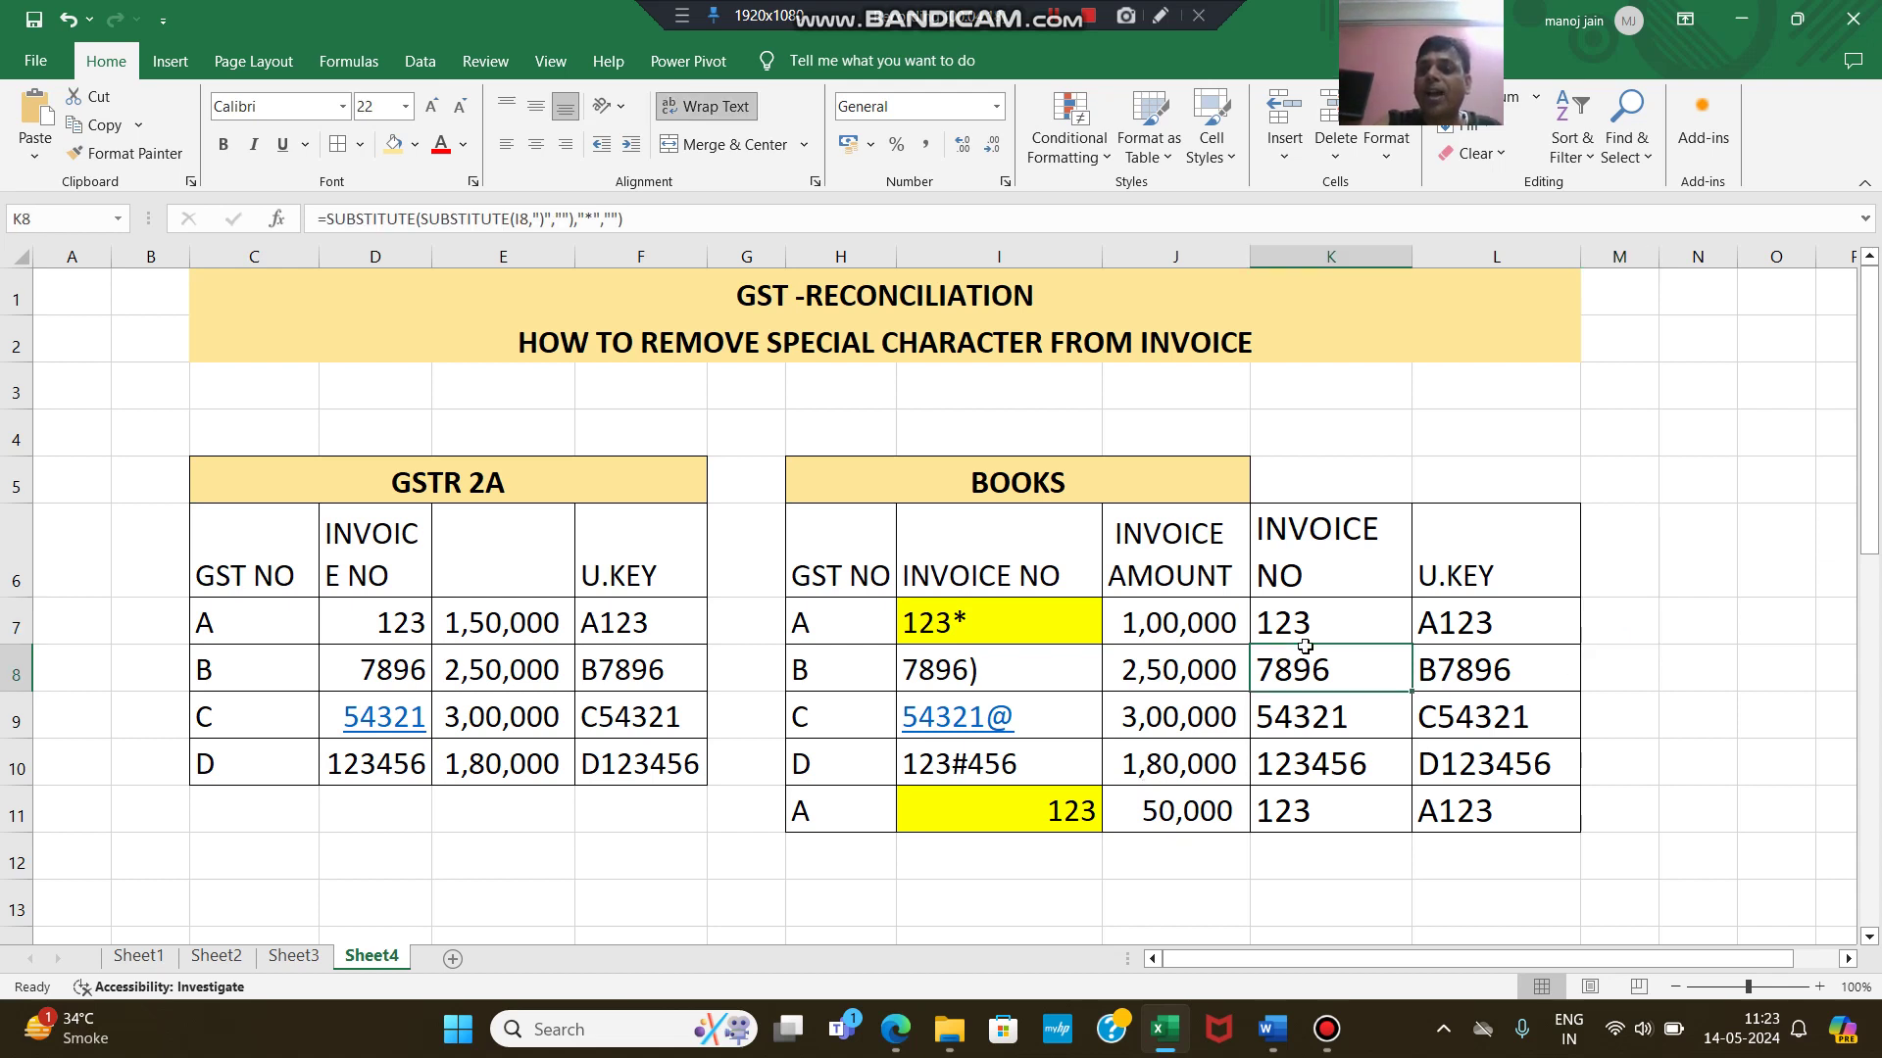
pyautogui.click(1343, 627)
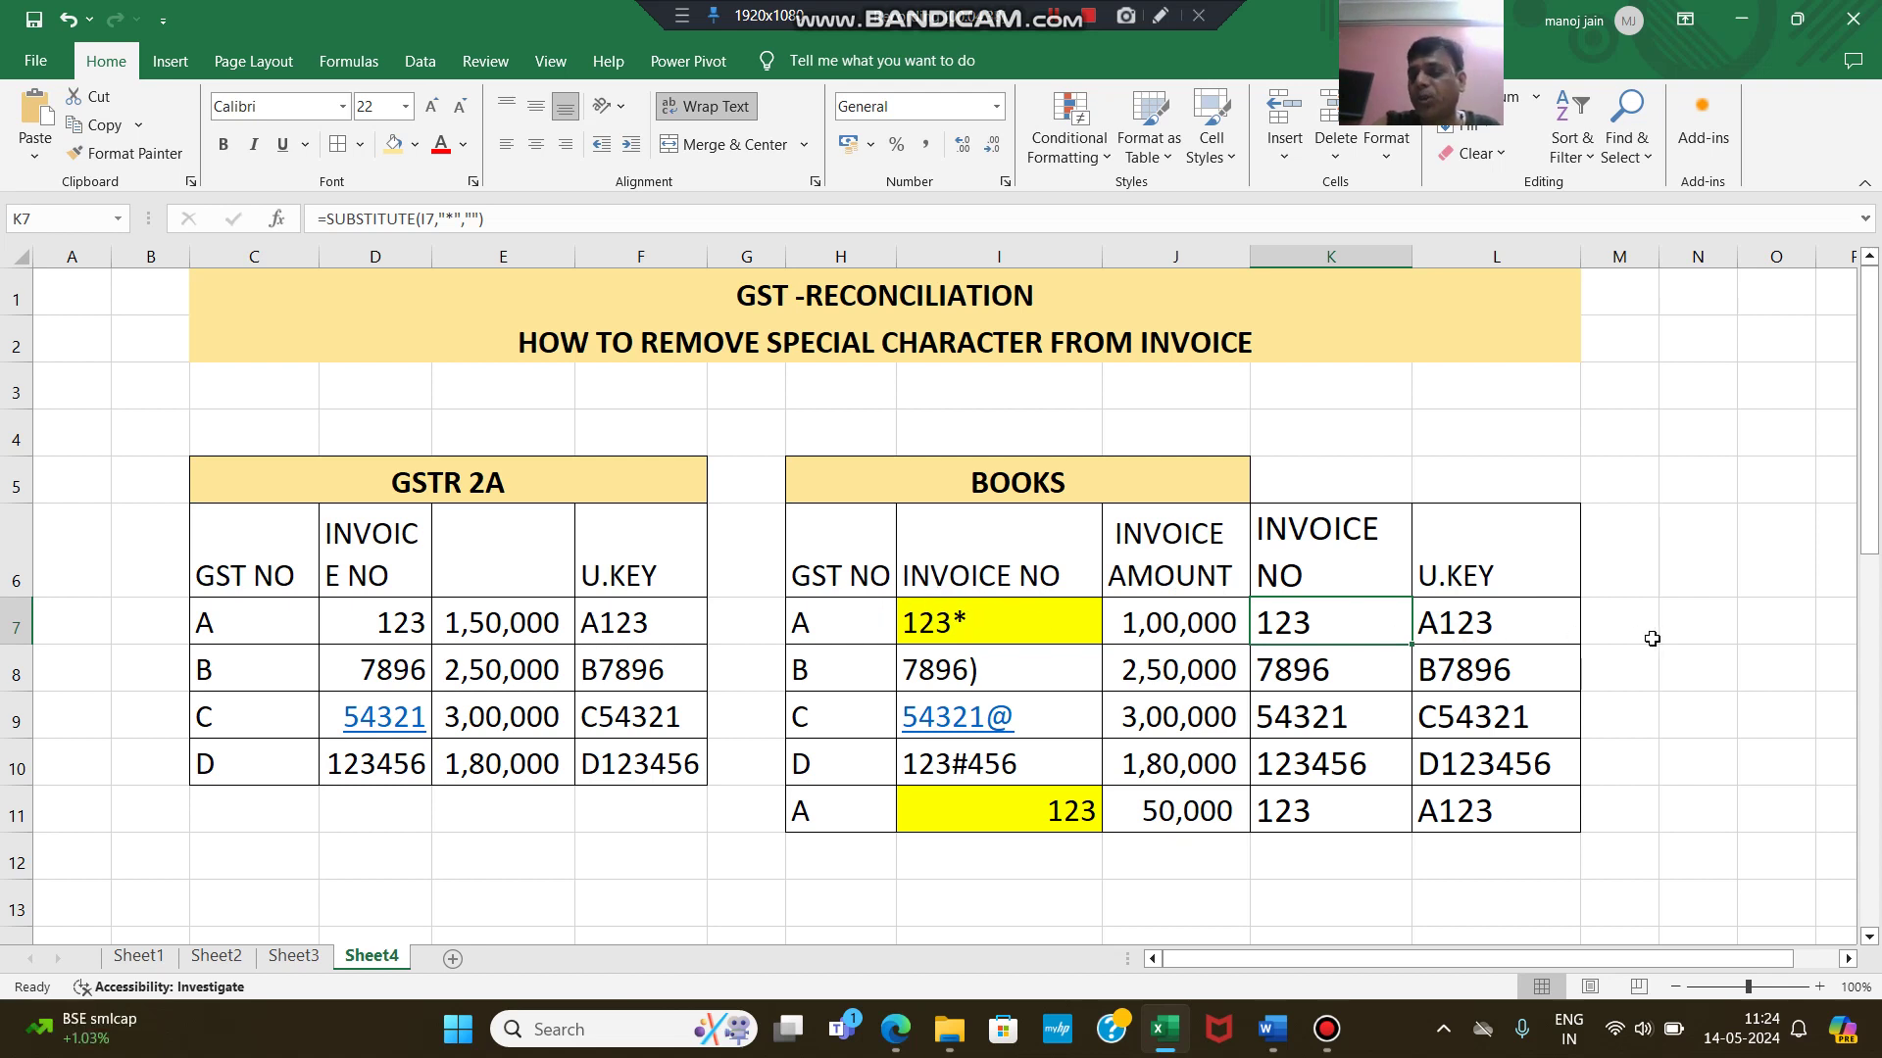
pyautogui.click(1572, 626)
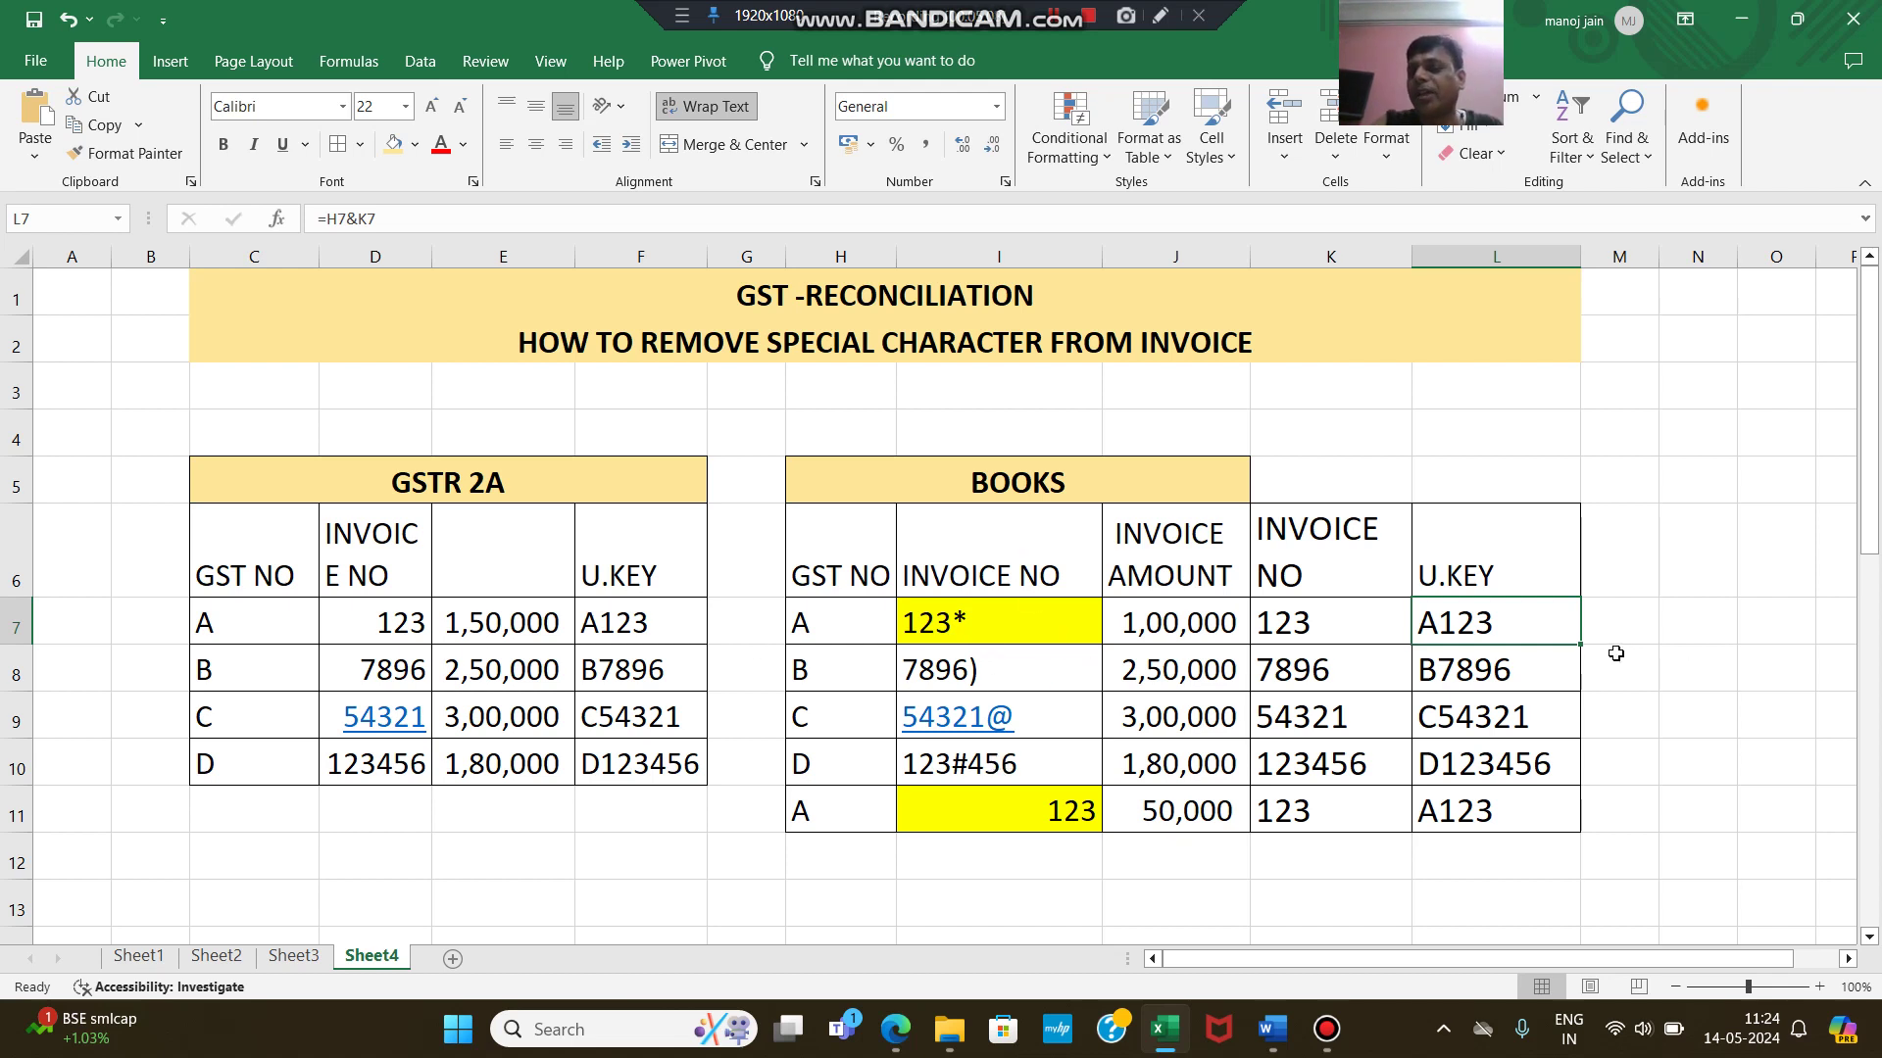
pyautogui.click(1643, 616)
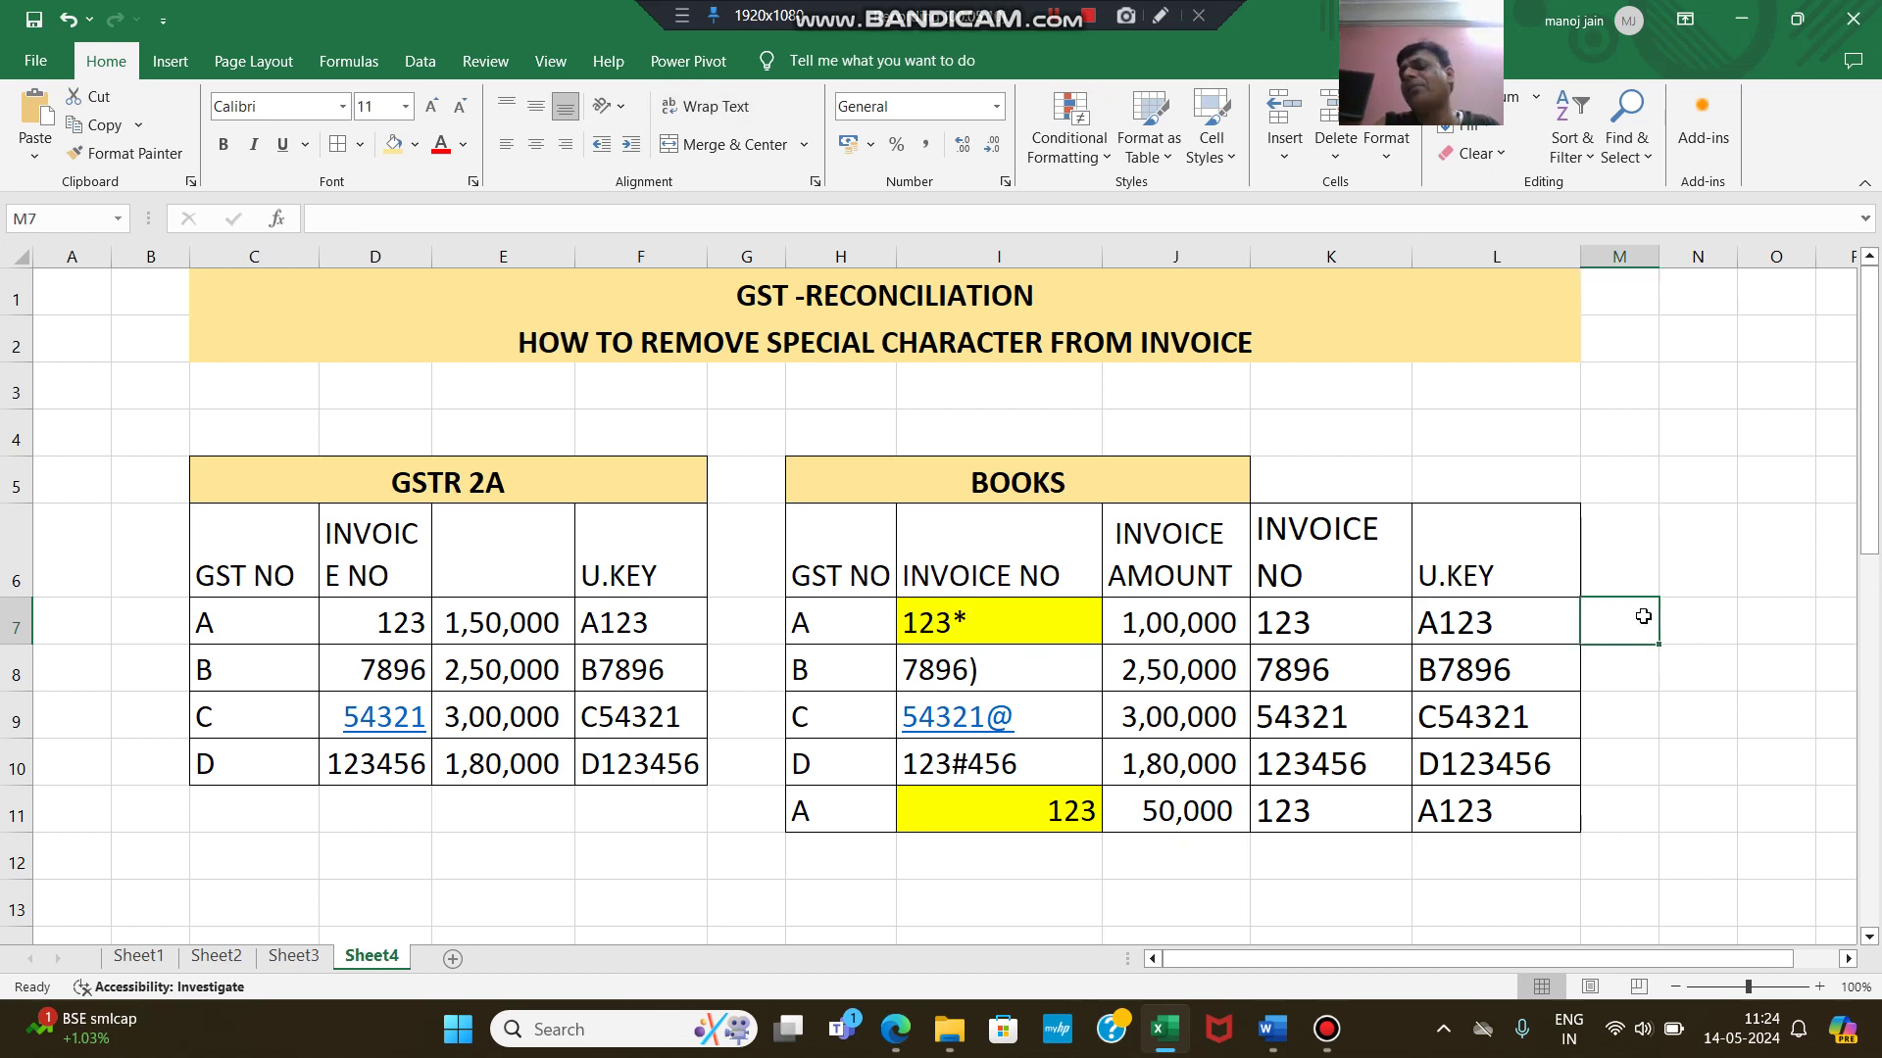
# Step: Check the highlighted invoices in I7 and I11 against the U.KEY built in L7
pyautogui.click(1011, 601)
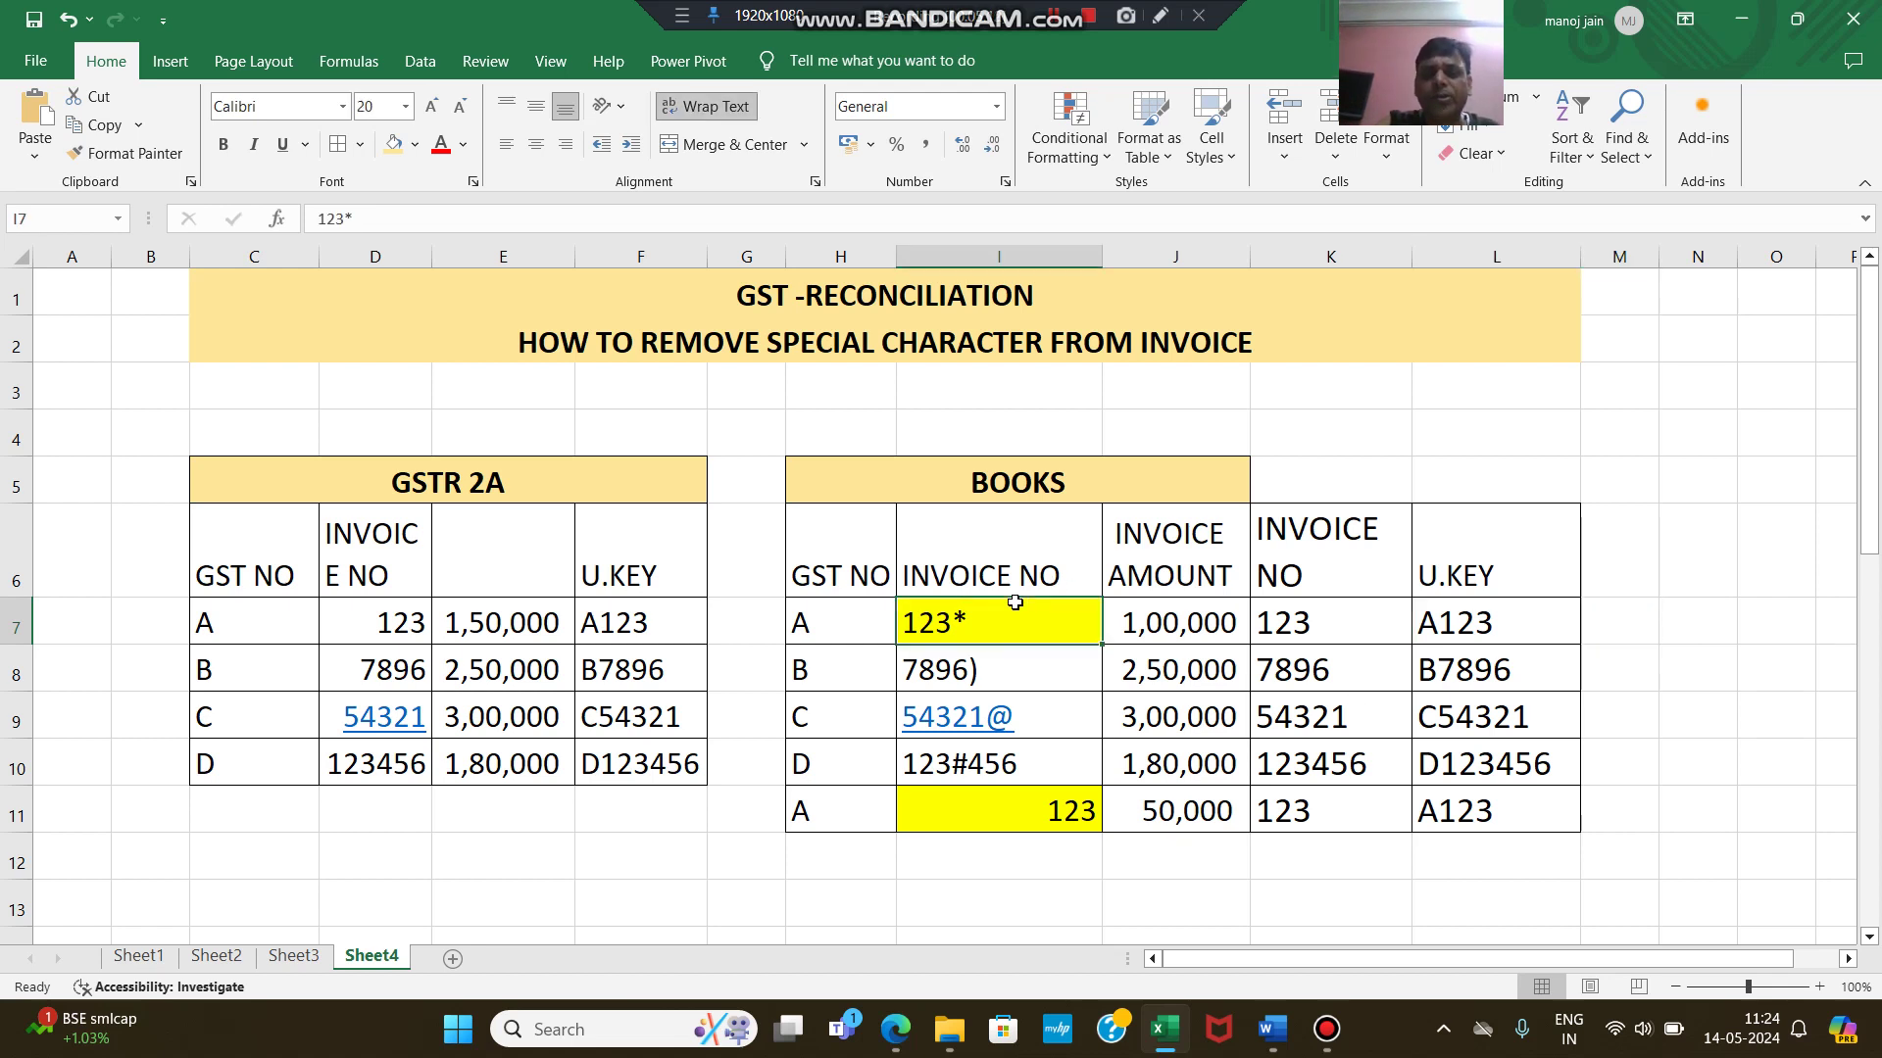
pyautogui.keyDown('ctrl'); pyautogui.click(1043, 820); pyautogui.keyUp('ctrl')
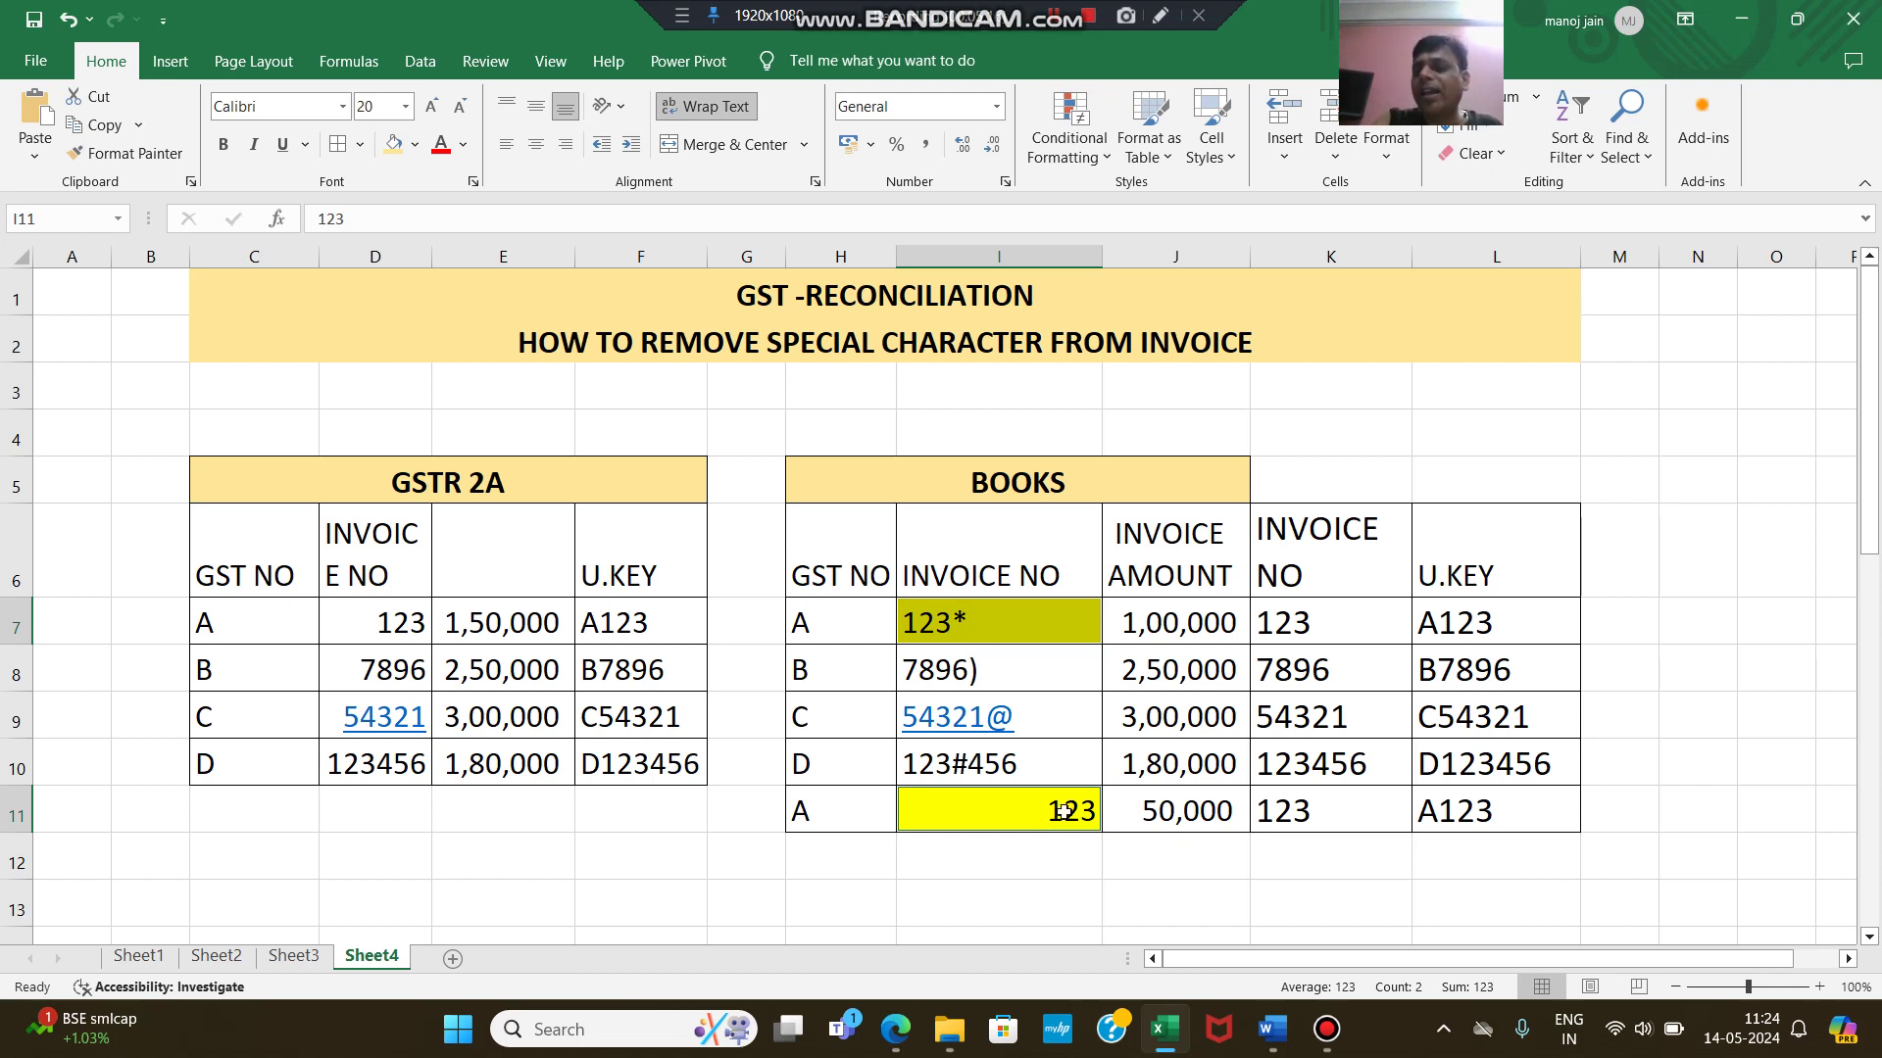
pyautogui.click(1455, 634)
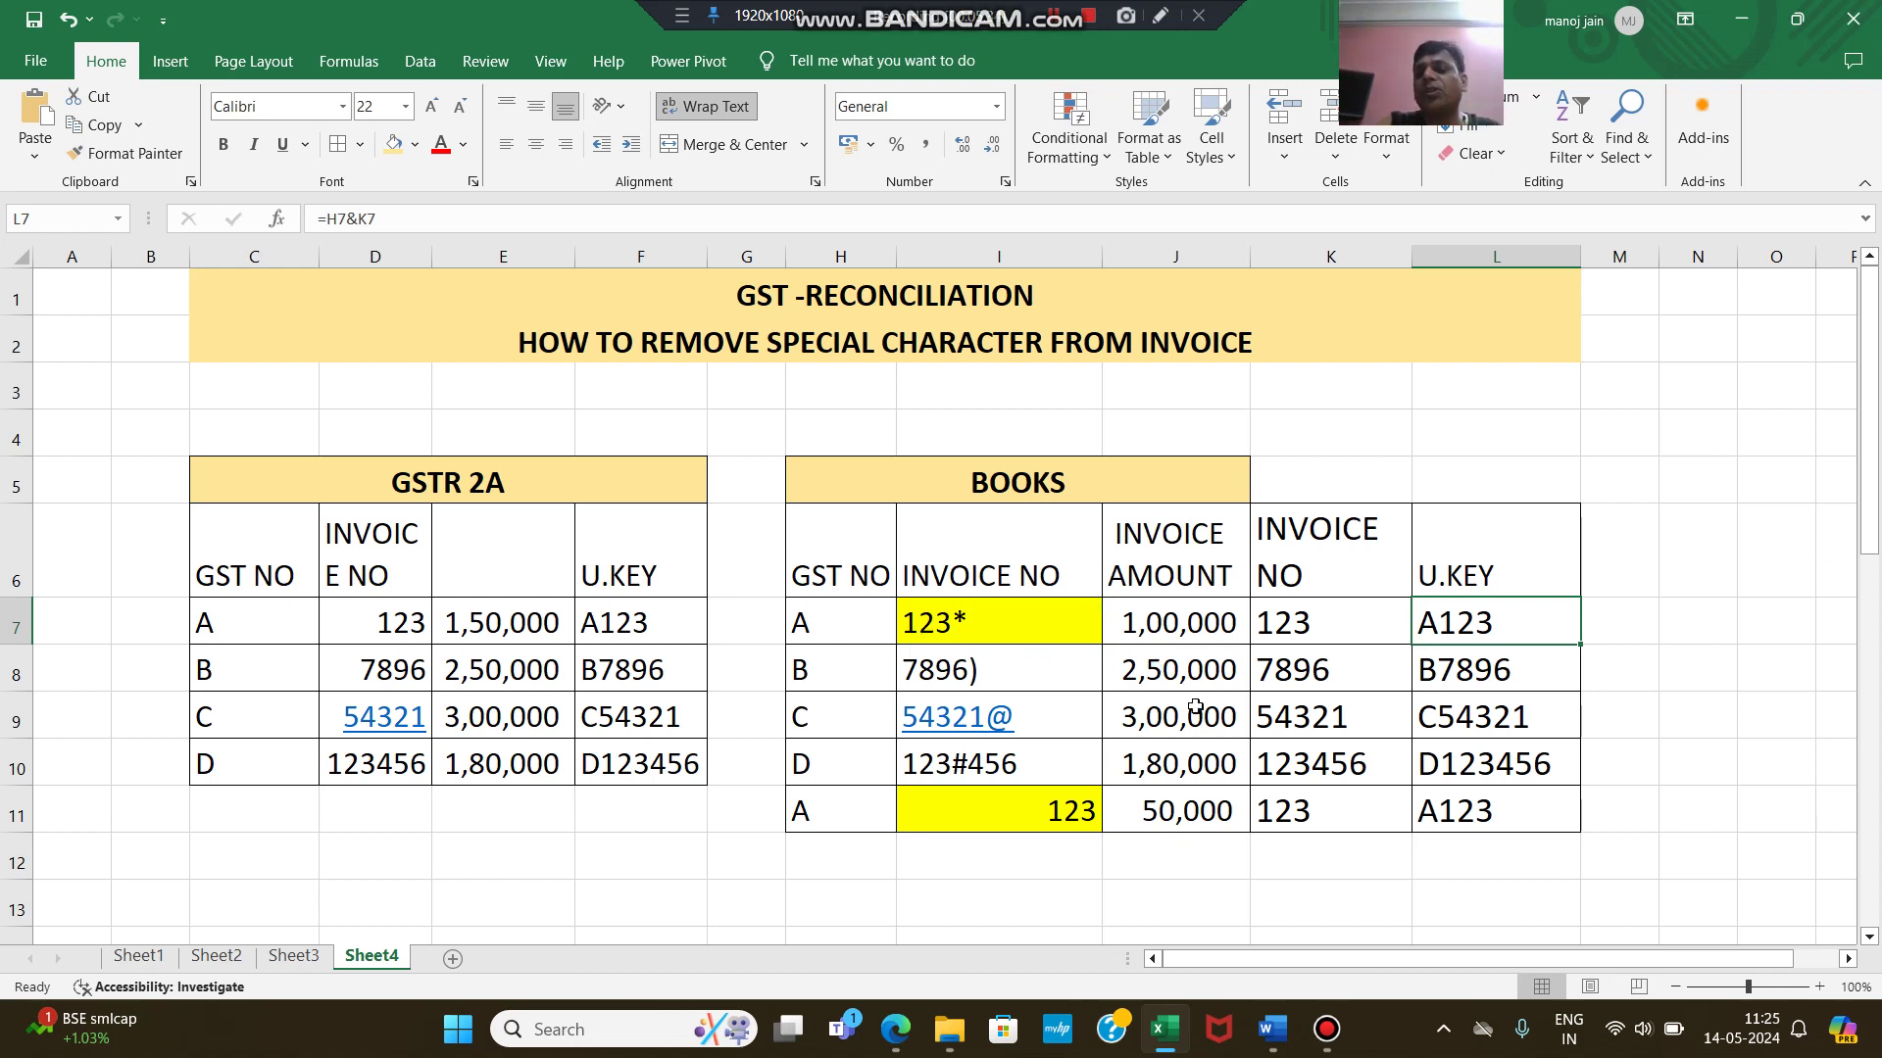
# Step: Examine the pivot table below the BOOKS data that sums INVOICE AMOUNT by the combined key
pyautogui.scroll(-2, 1271, 656)
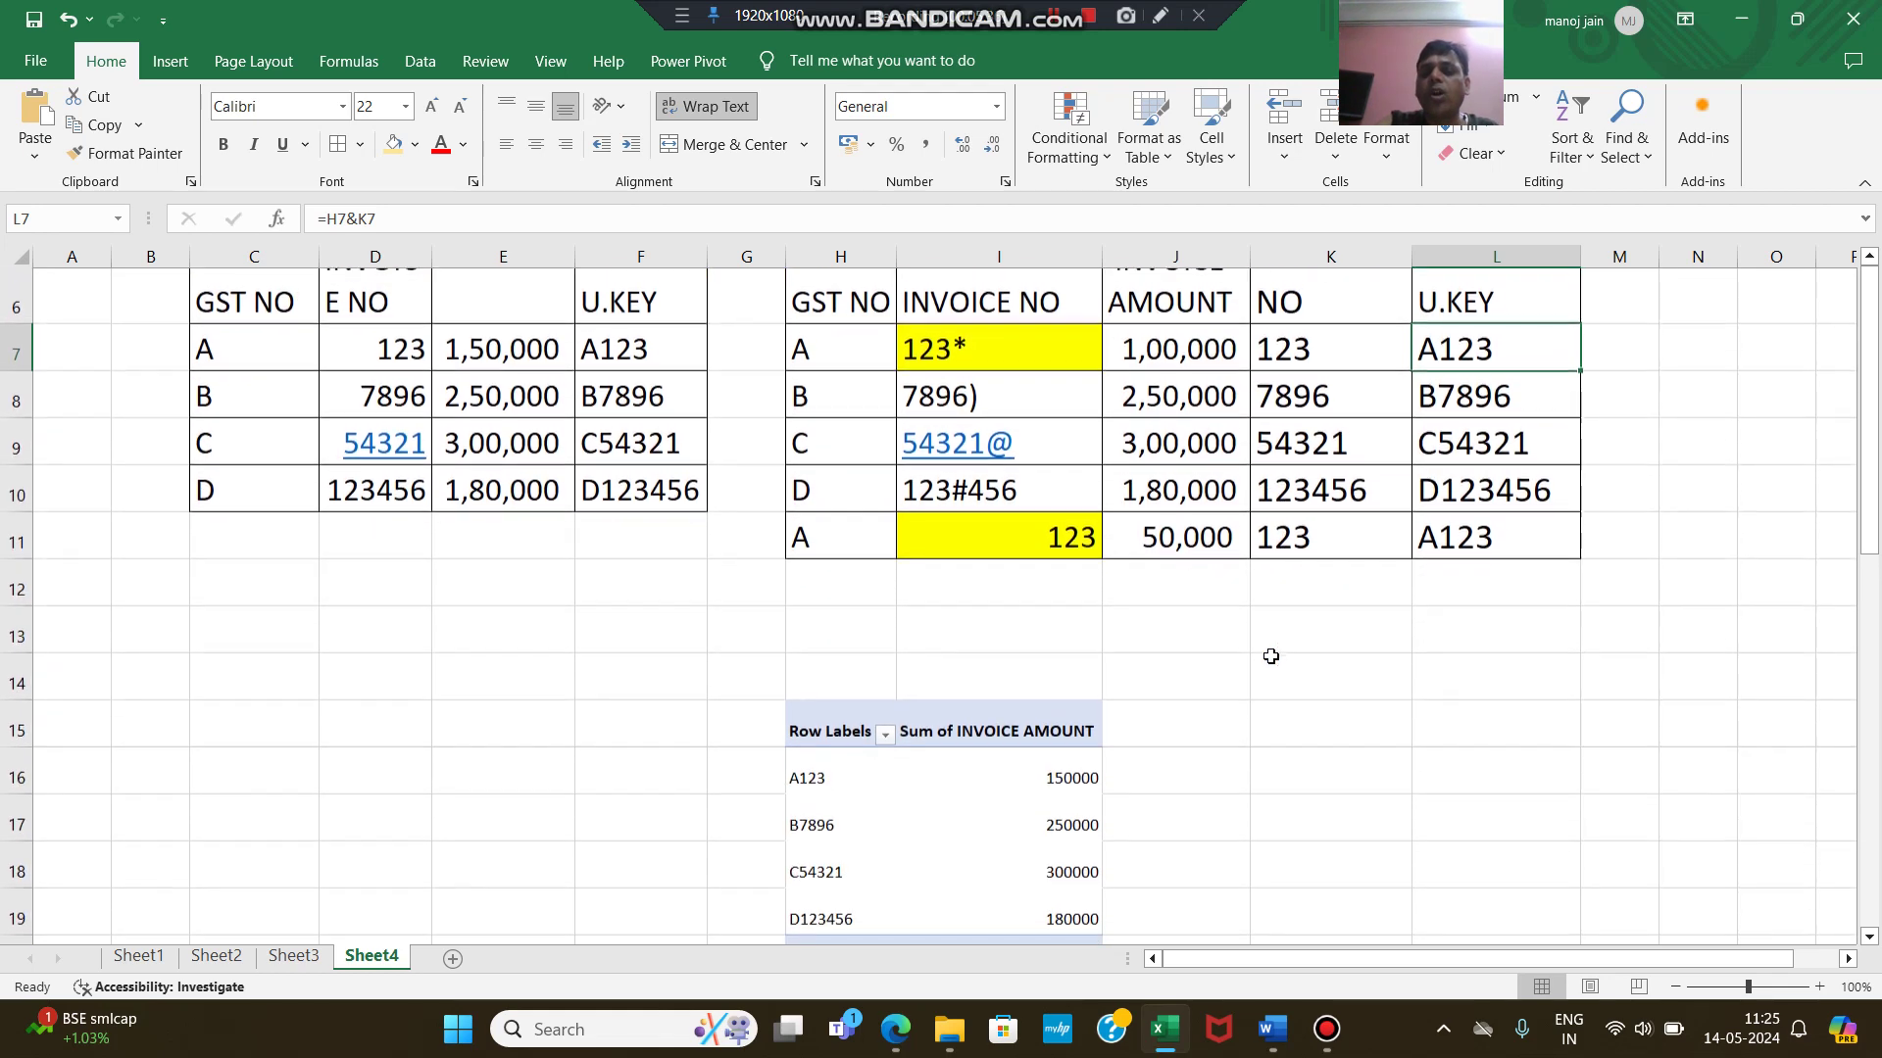
pyautogui.click(1027, 745)
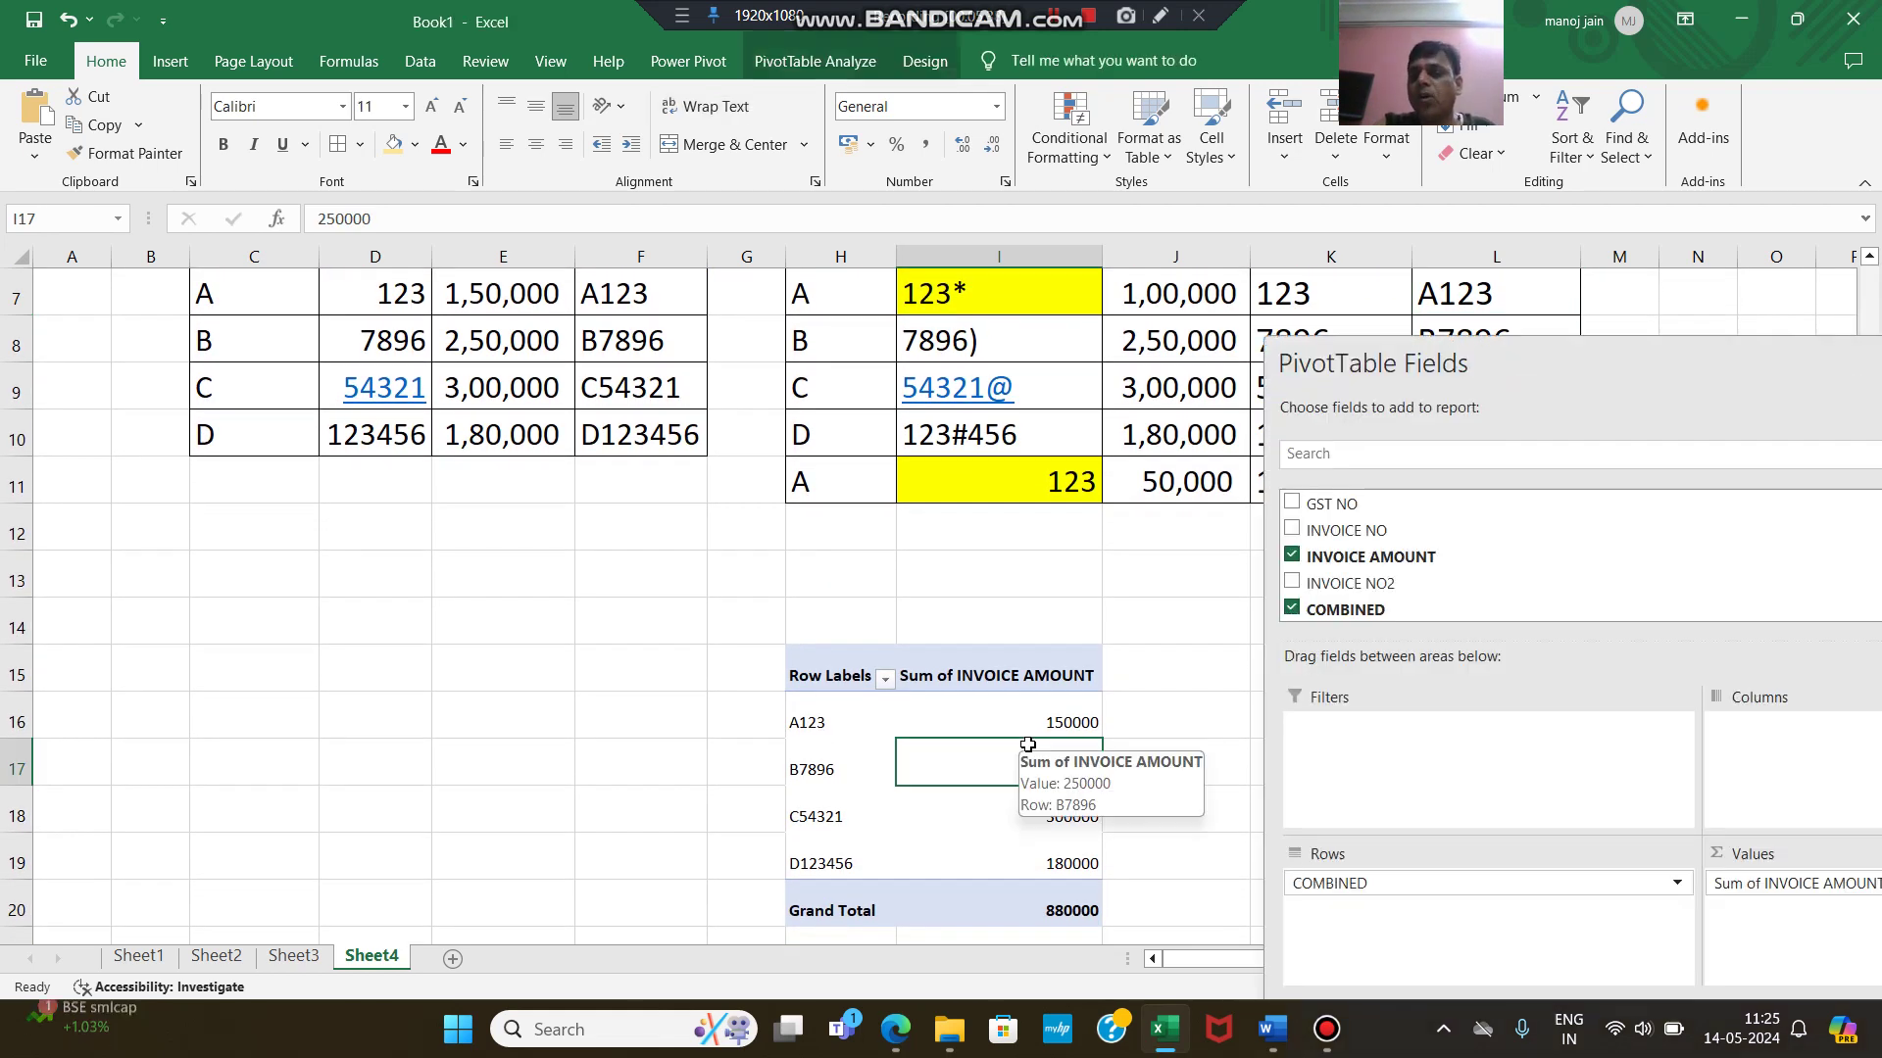
pyautogui.click(1149, 547)
pyautogui.scroll(2, 1149, 547)
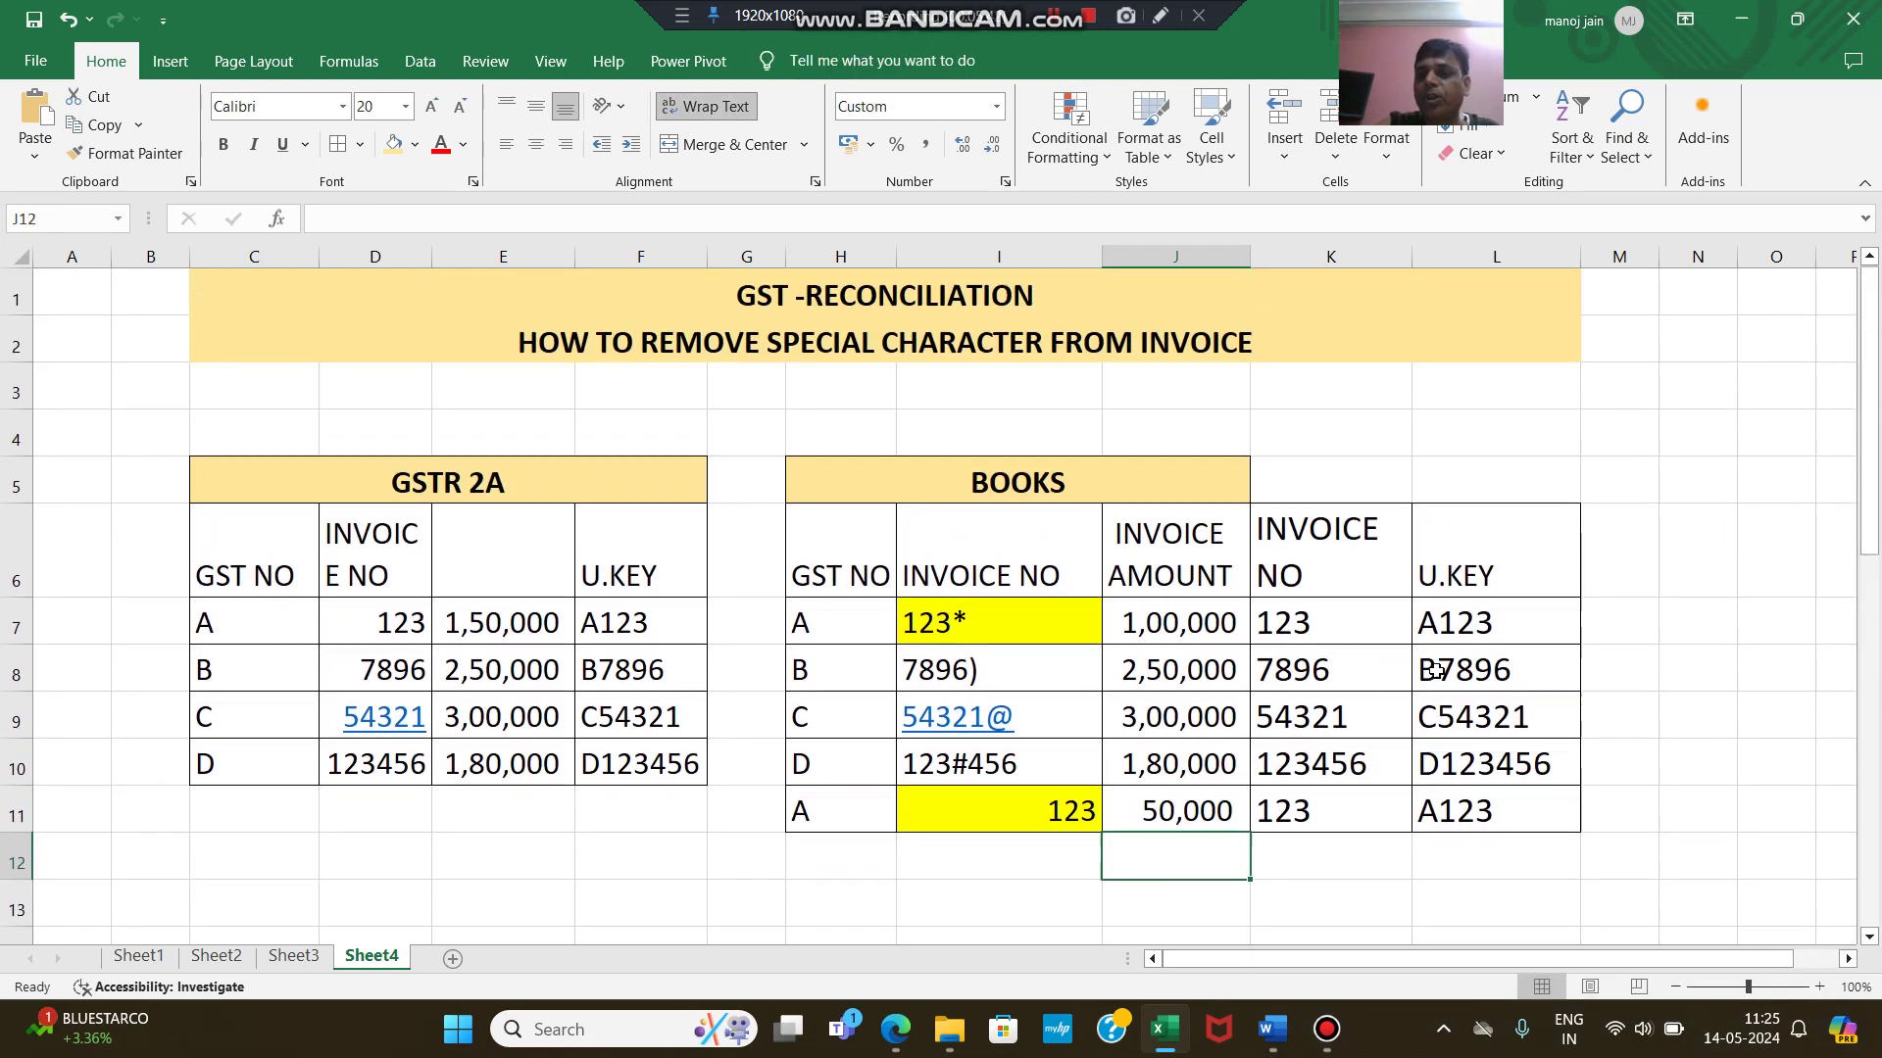
pyautogui.scroll(-2, 1441, 661)
pyautogui.scroll(-3, 986, 664)
pyautogui.moveTo(999, 316); pyautogui.dragTo(966, 664)
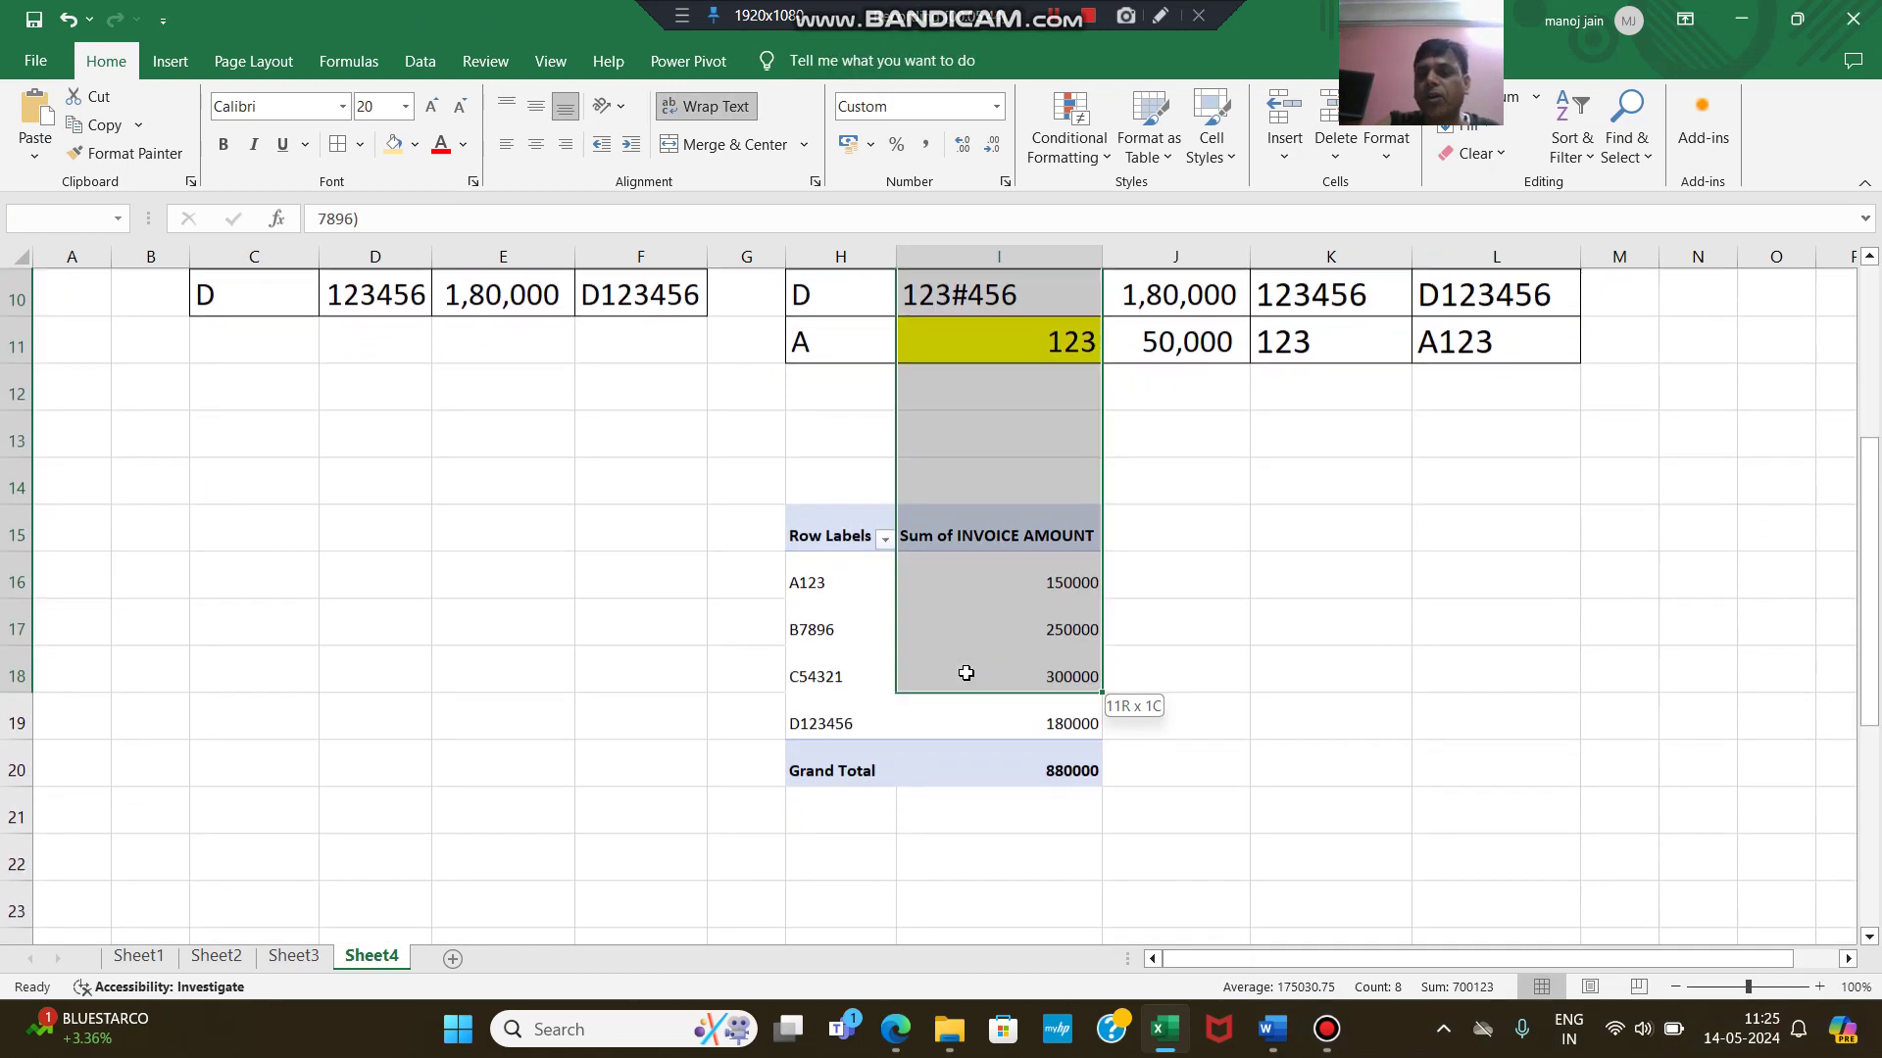
pyautogui.click(903, 656)
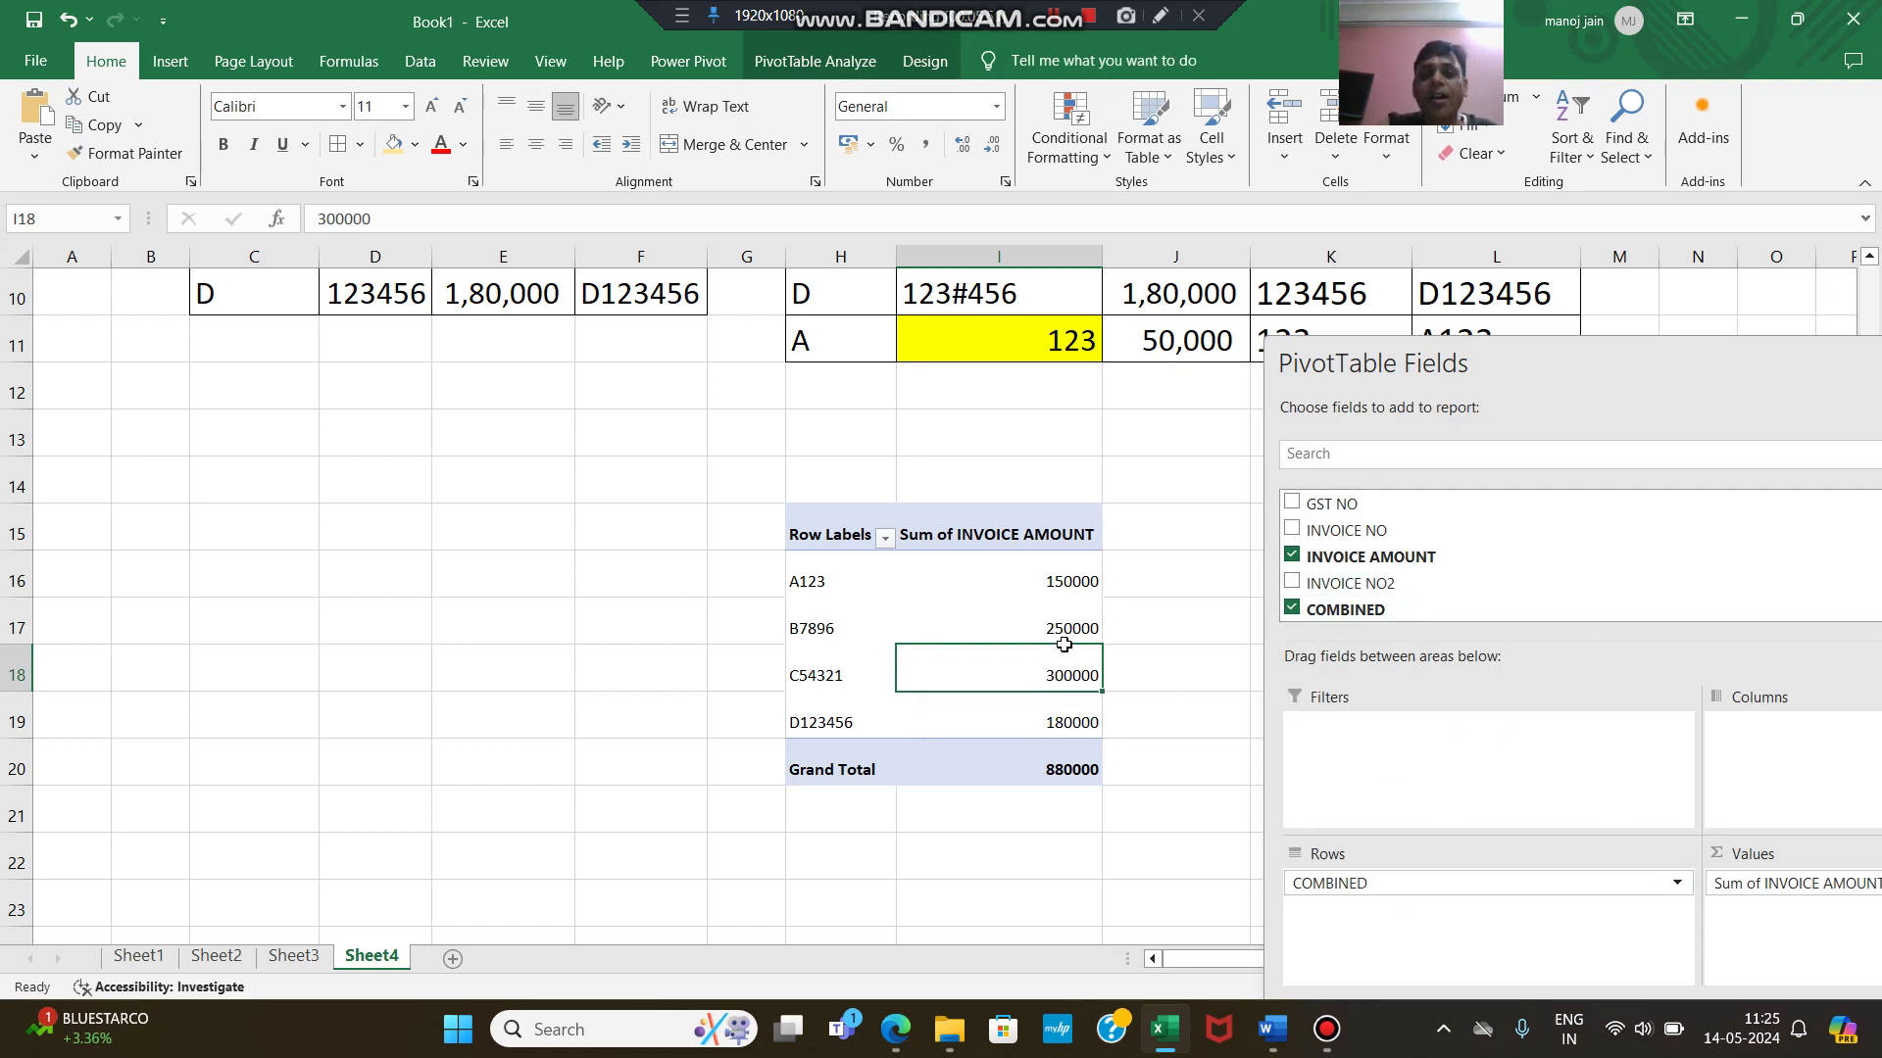
# Step: Compare the pivot table's invoice amount per key with the amounts and keys in the GSTR 2A table
pyautogui.scroll(1, 1065, 645)
pyautogui.scroll(1, 1064, 645)
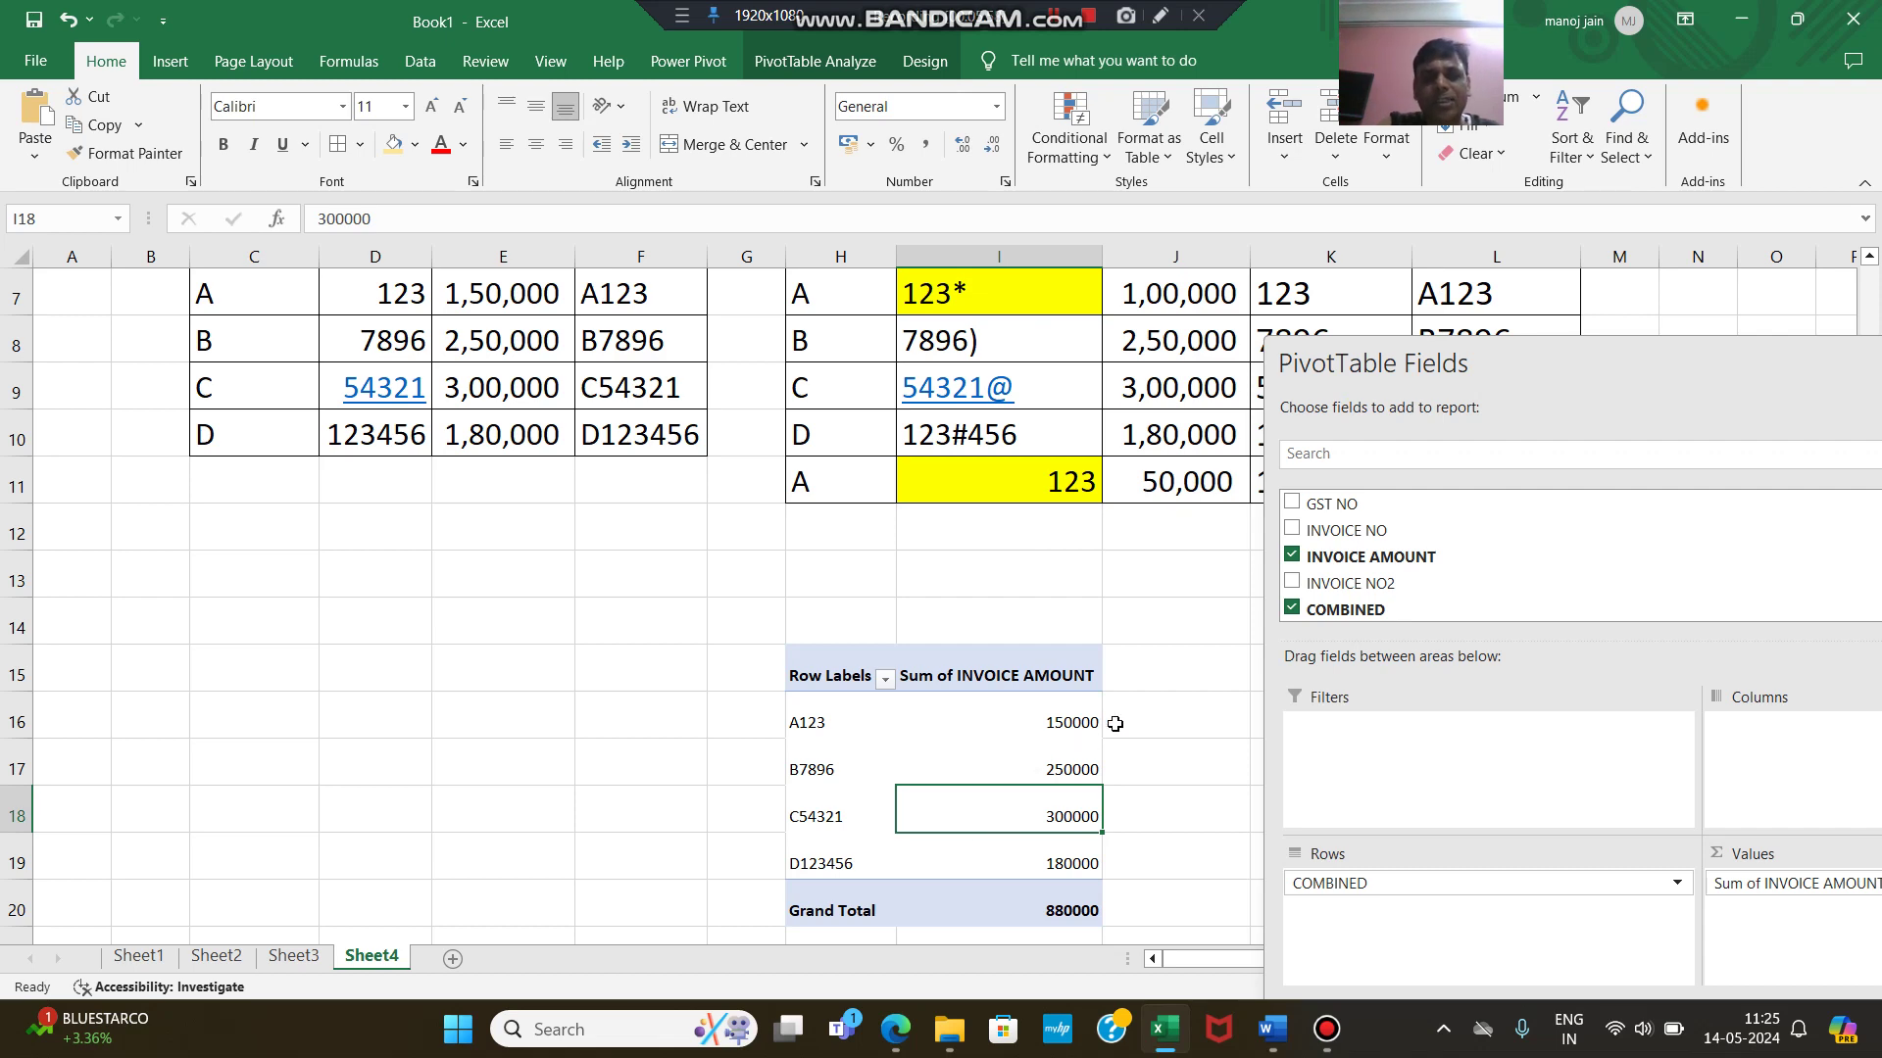
pyautogui.scroll(1, 1112, 723)
pyautogui.scroll(-1, 1115, 723)
pyautogui.scroll(1, 1116, 723)
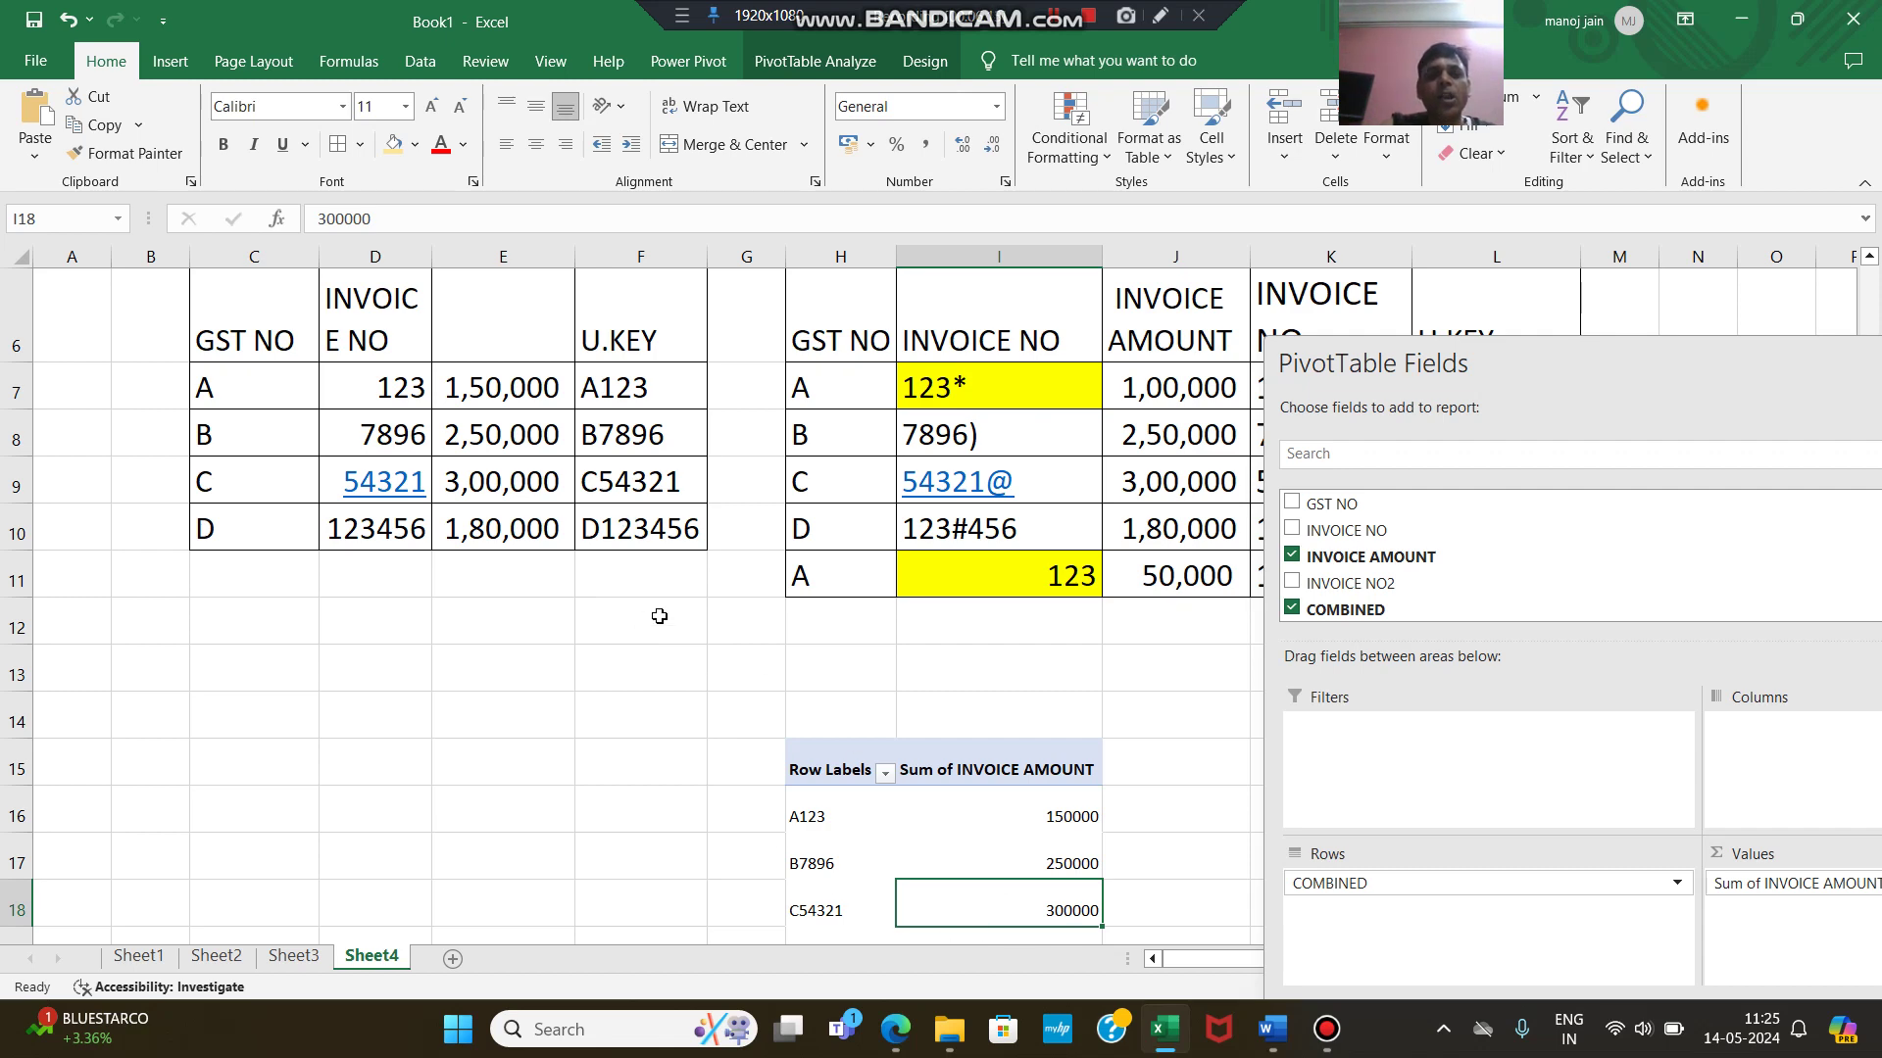
pyautogui.scroll(-1, 805, 703)
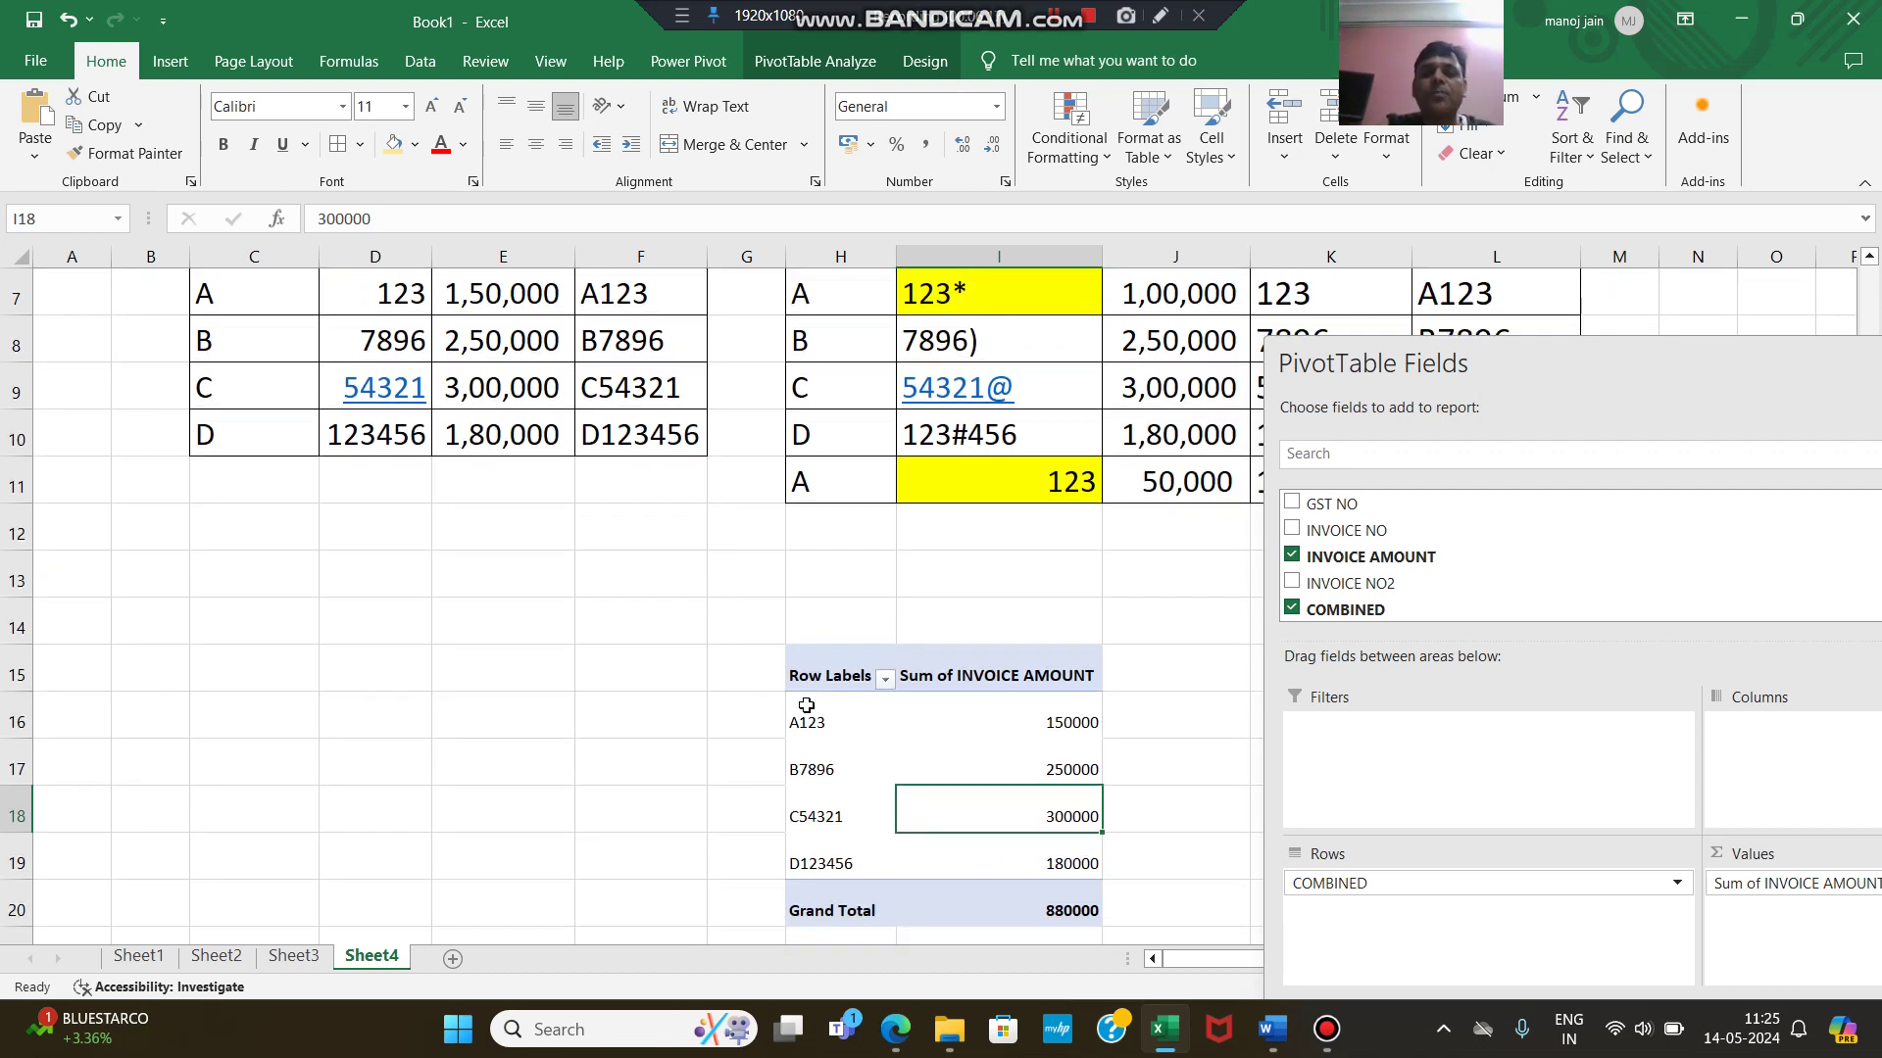